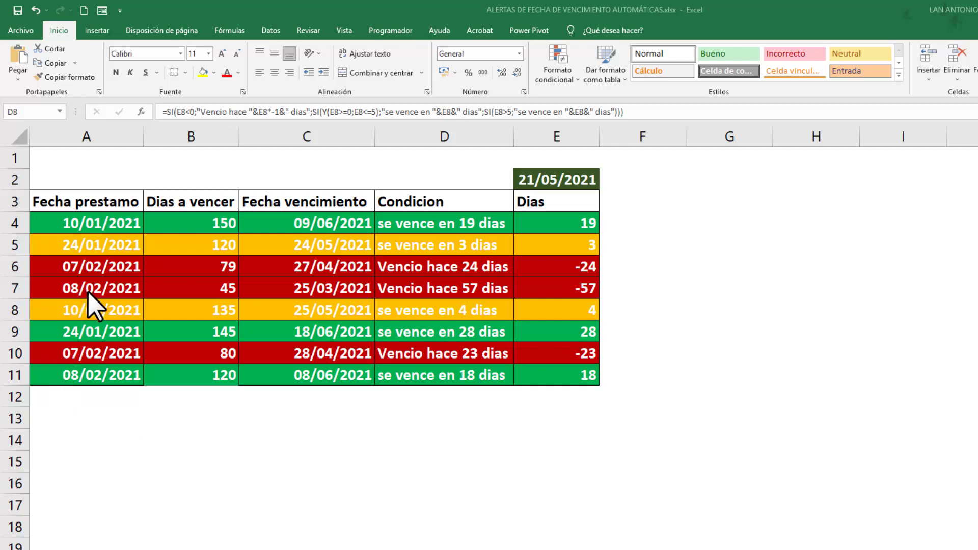
click(82, 200)
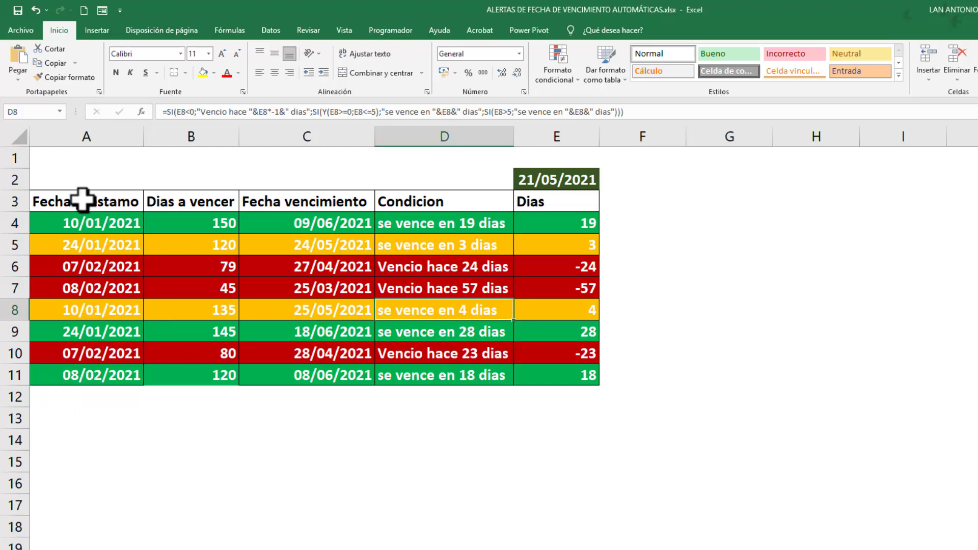
click(81, 199)
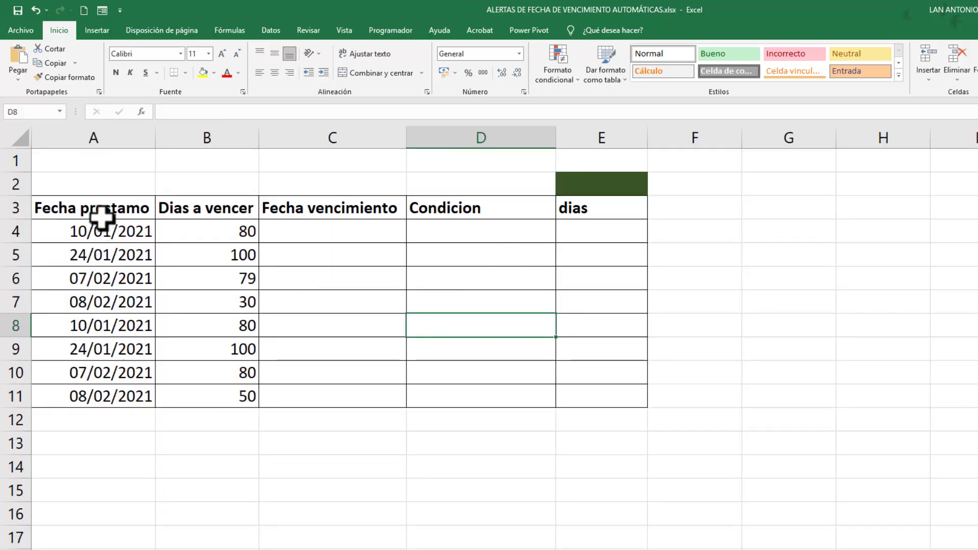
drag(97, 212, 210, 391)
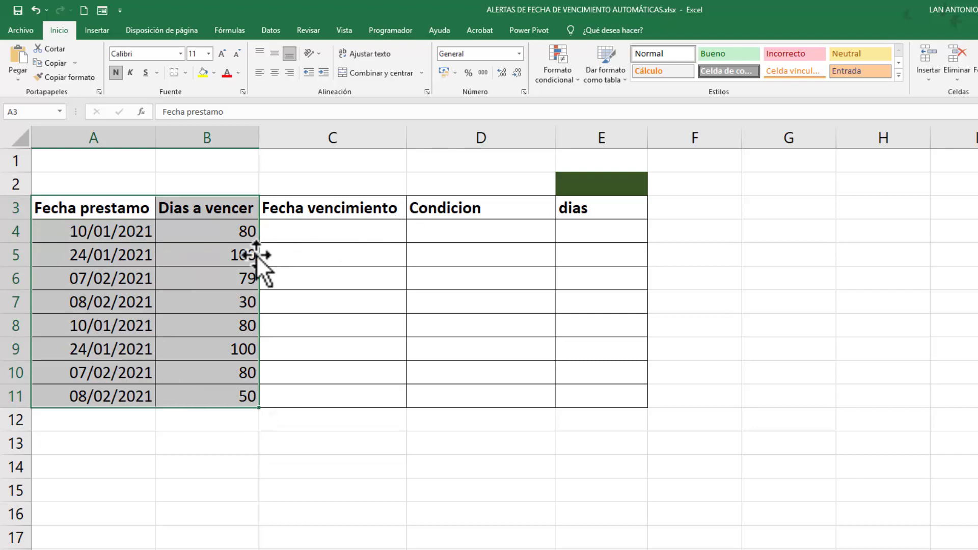
click(148, 249)
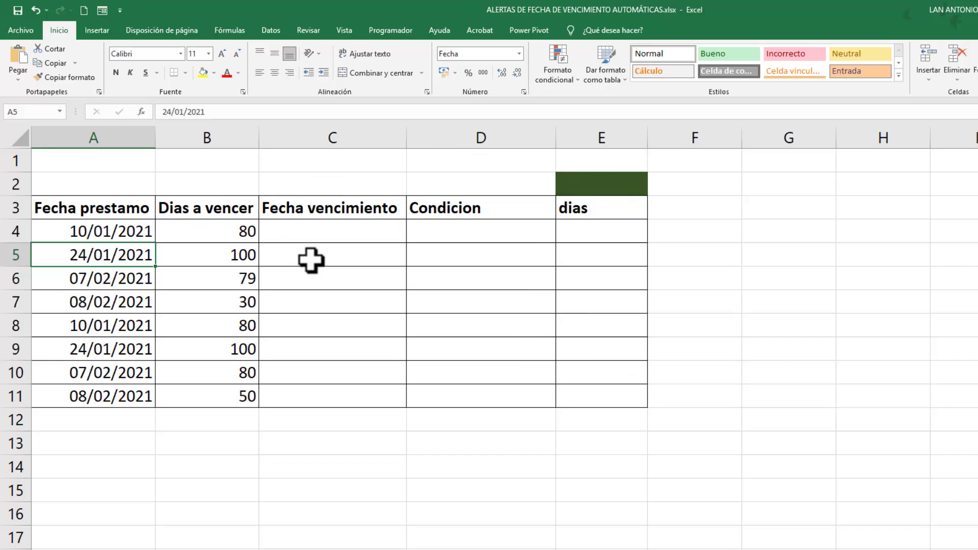
Step: Enter the formula +A4+B4 in C4 to calculate the first loan's due date
click(319, 235)
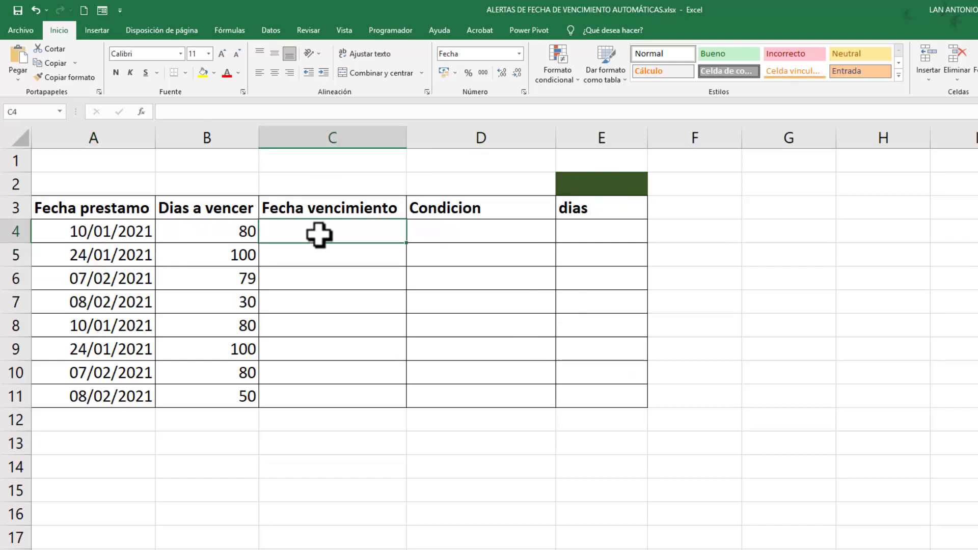
text(+)
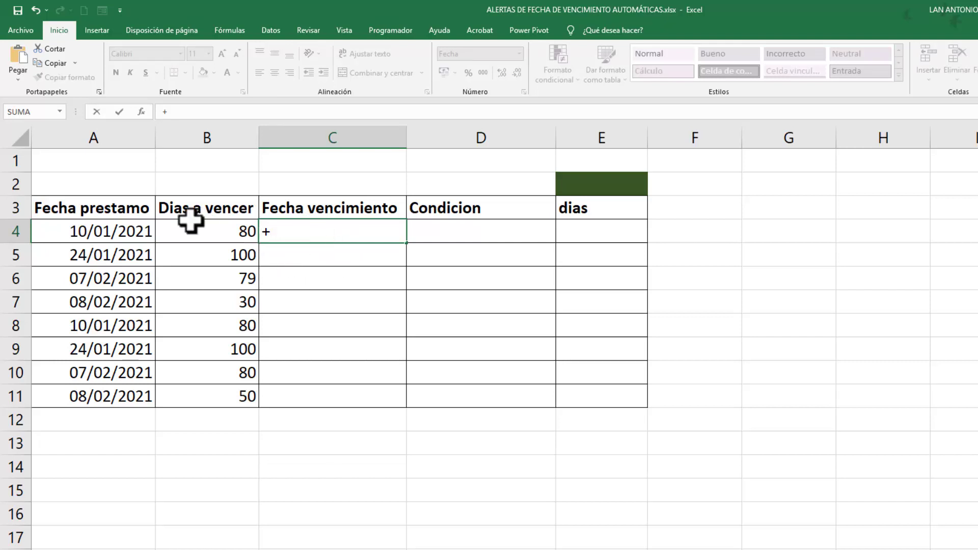
click(81, 230)
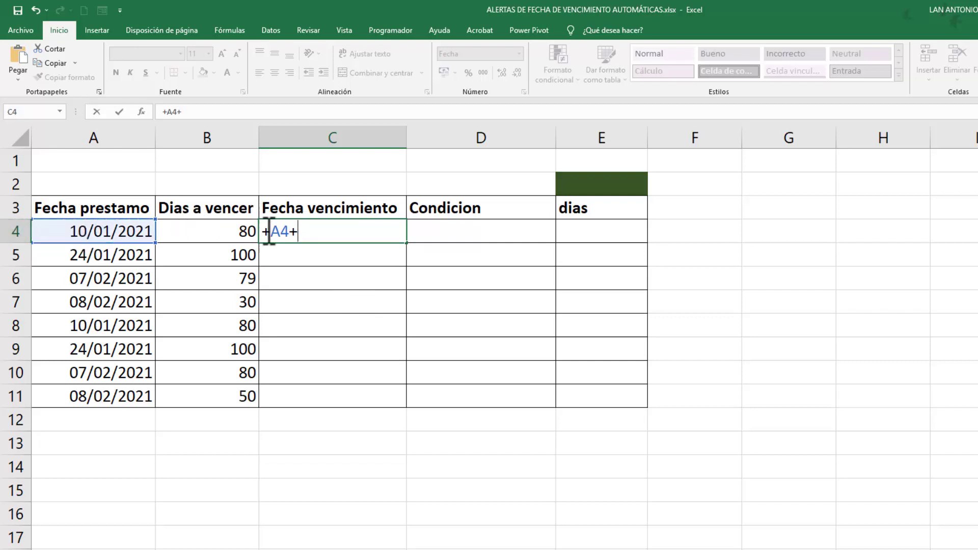
click(203, 233)
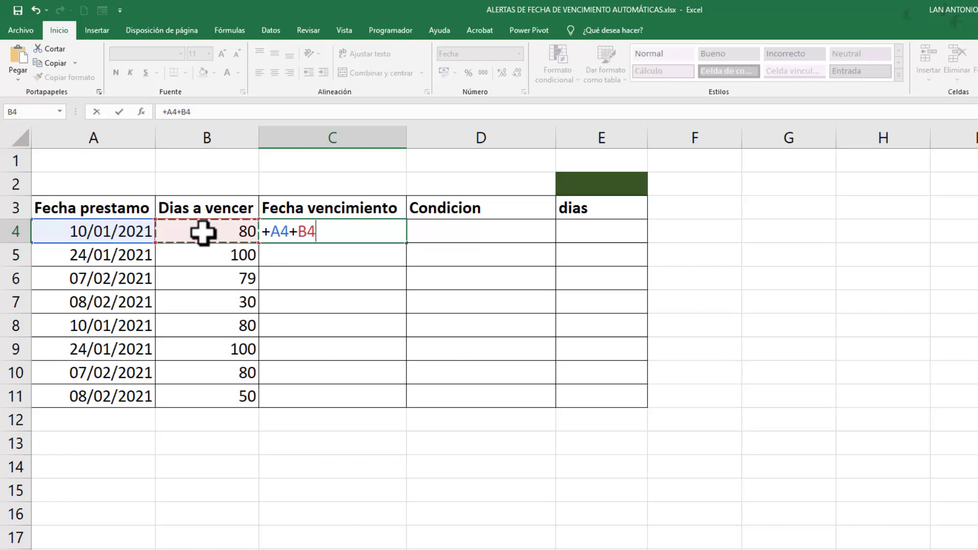
key(Return)
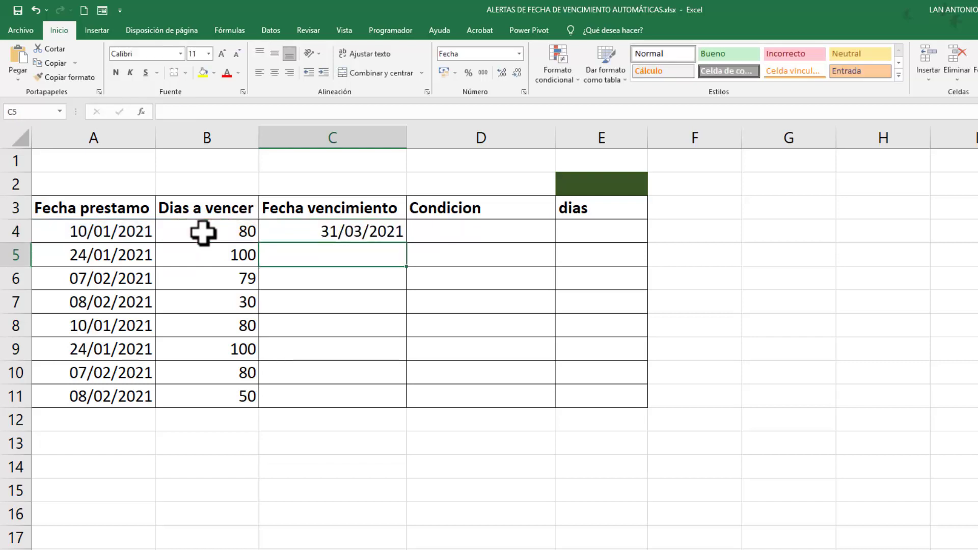
Step: Copy the due-date formula from C4 down through C11 and check it against row 5
click(301, 236)
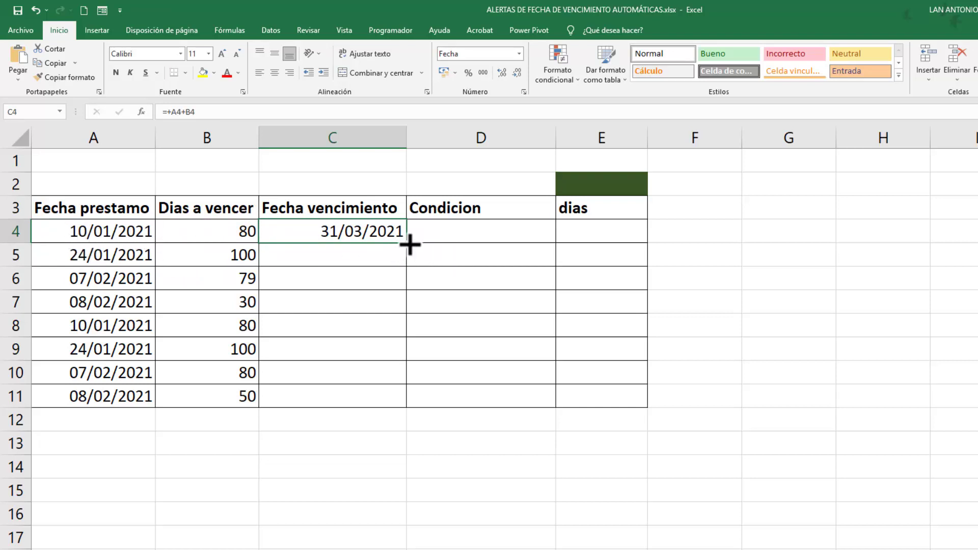
drag(410, 245, 398, 408)
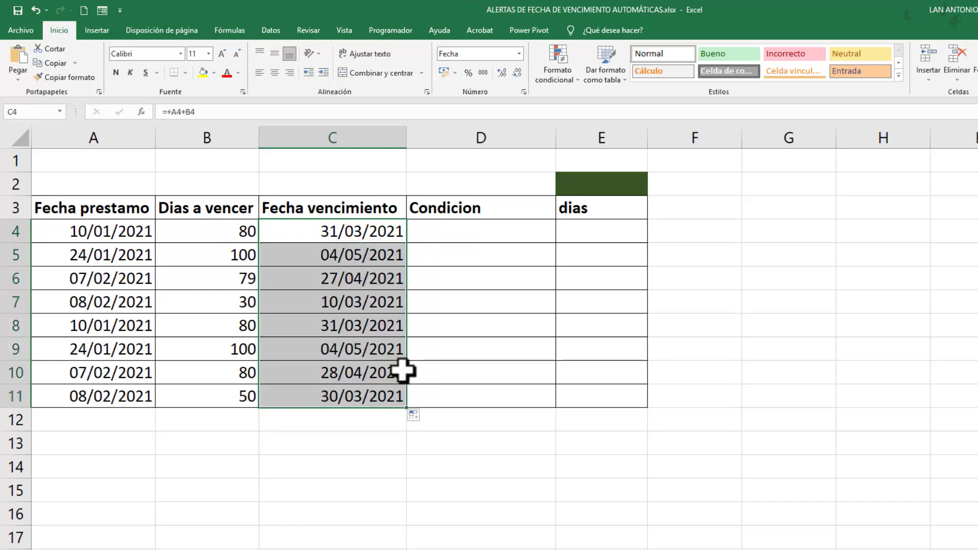
click(334, 259)
click(100, 257)
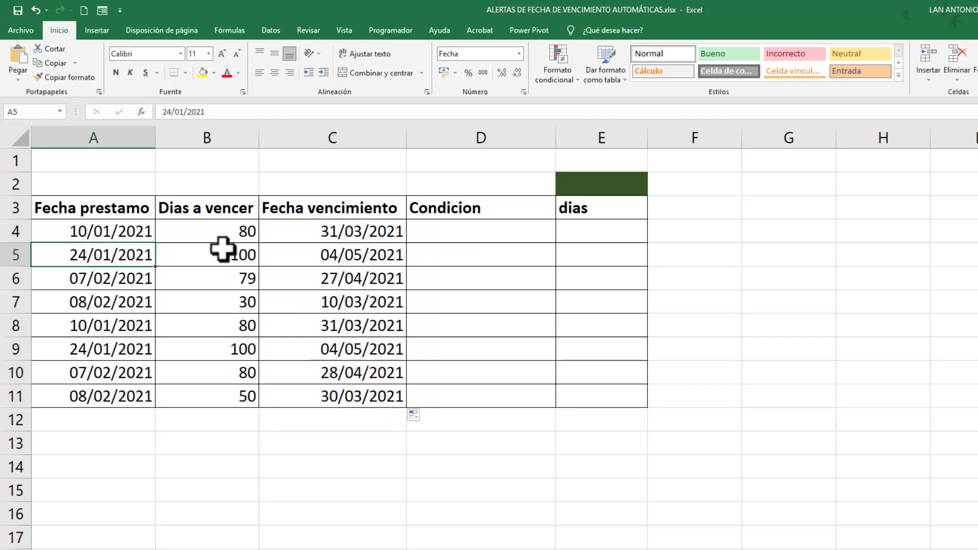
click(209, 258)
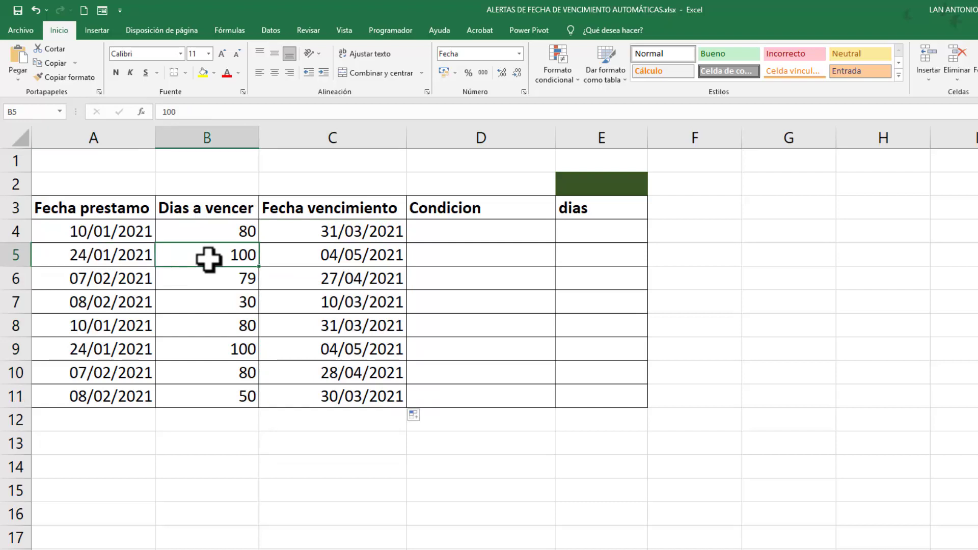
click(350, 255)
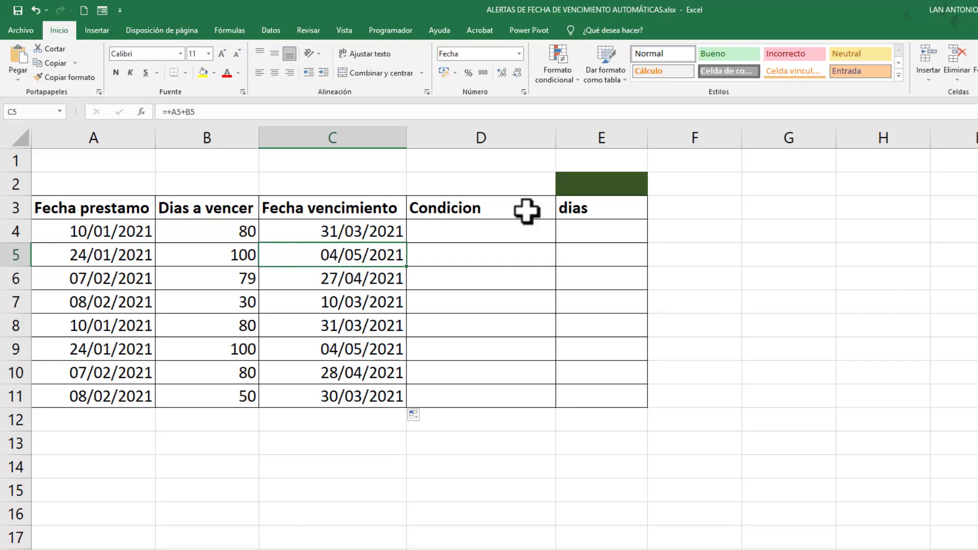
Step: Enter =HOY() in the green cell E2 to give the current date
click(571, 184)
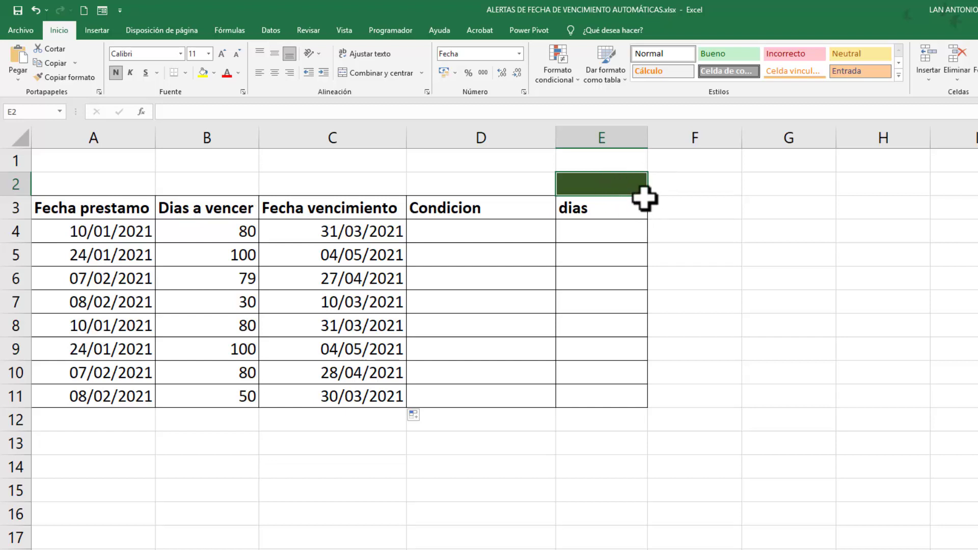
text(=)
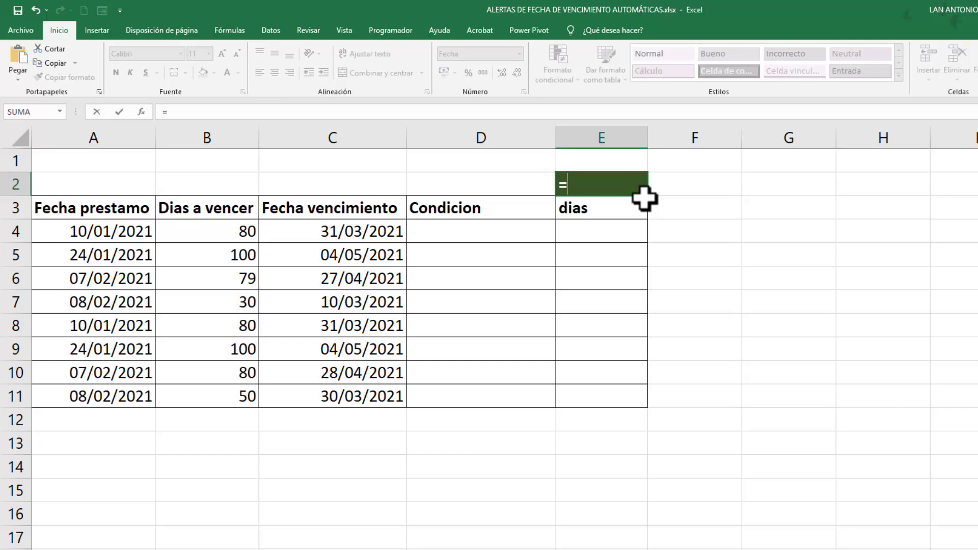
text(hoy)
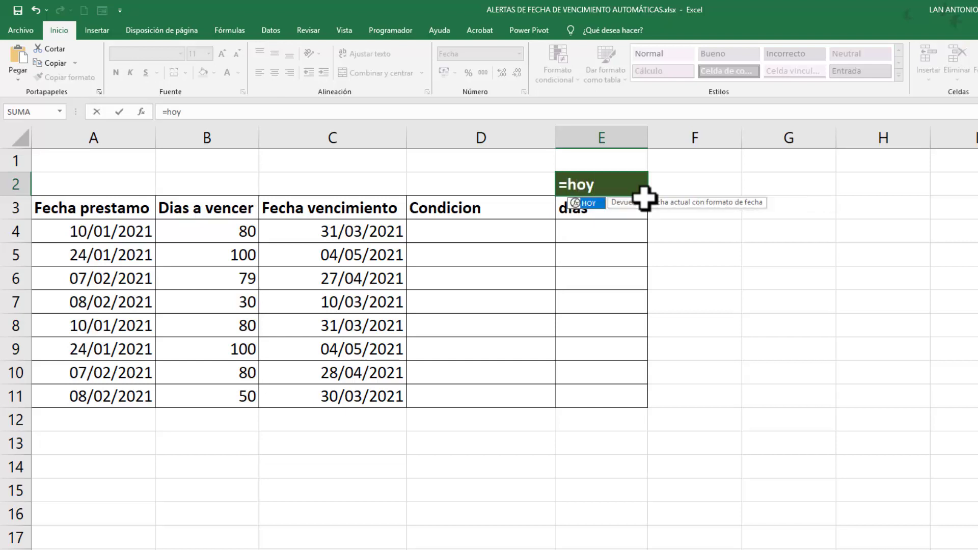
text(()
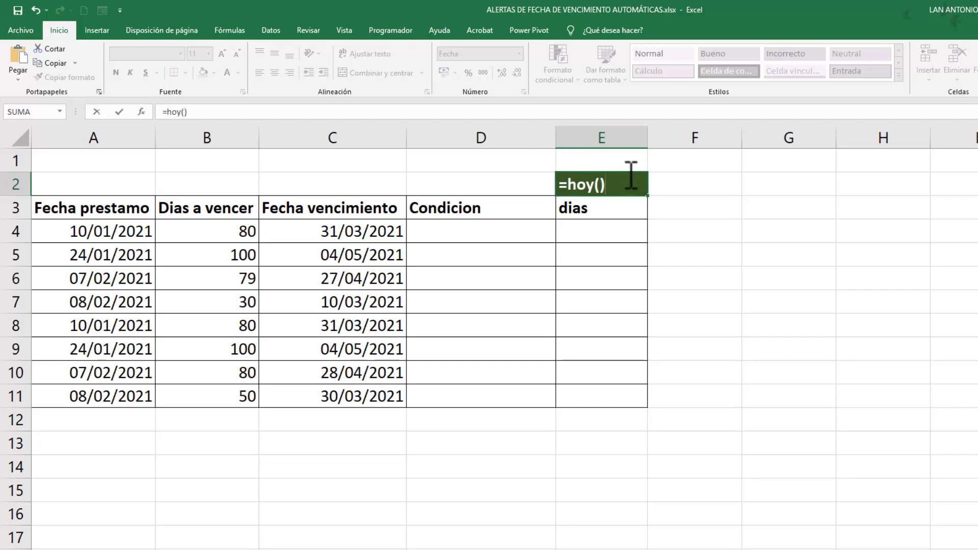
key(Return)
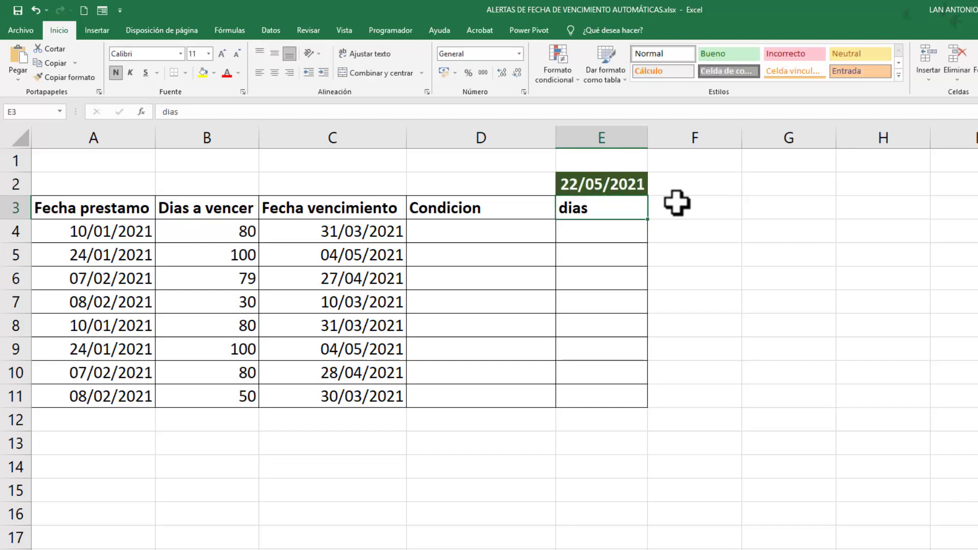
click(573, 187)
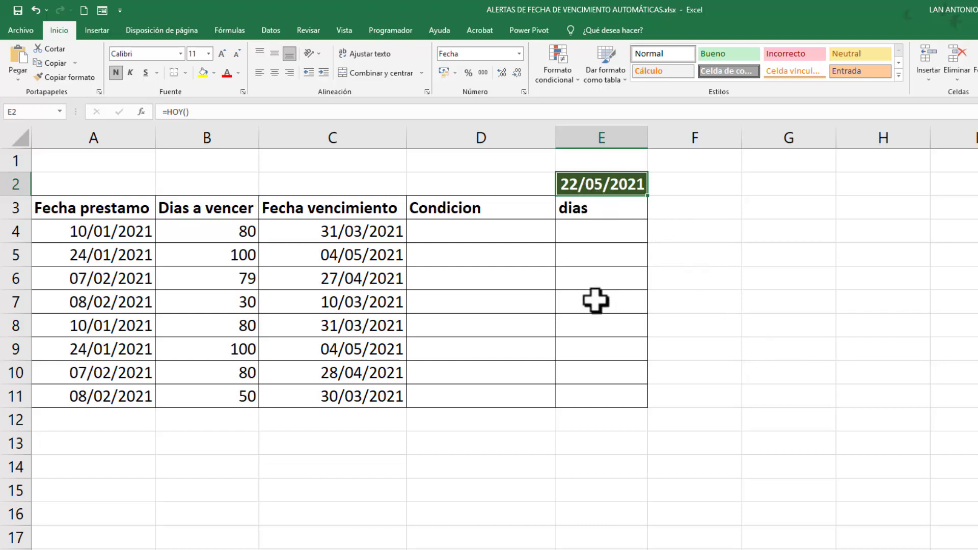
Step: Enter the formula +C4-$E$2 in E4 to calculate the days between the due date and today, with E2 fixed as an absolute reference
click(584, 233)
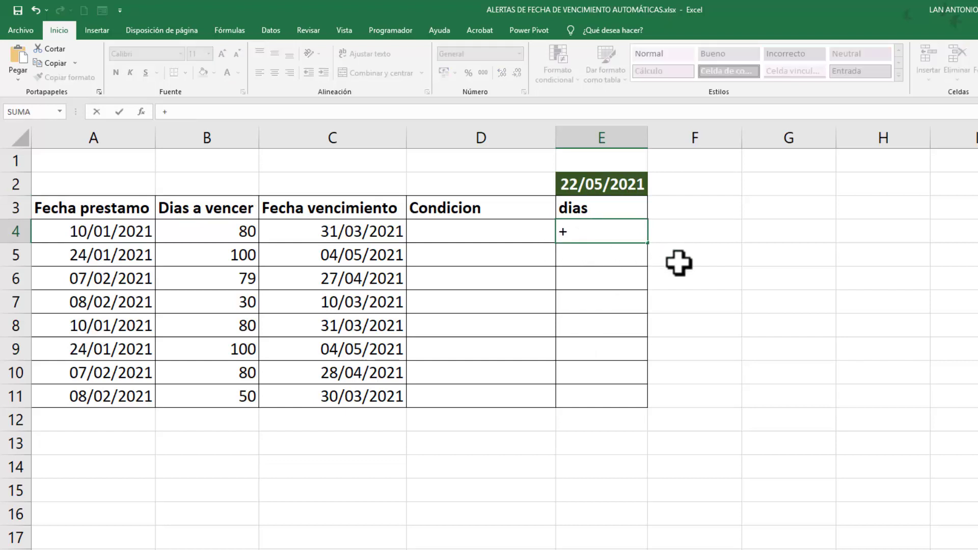
click(336, 232)
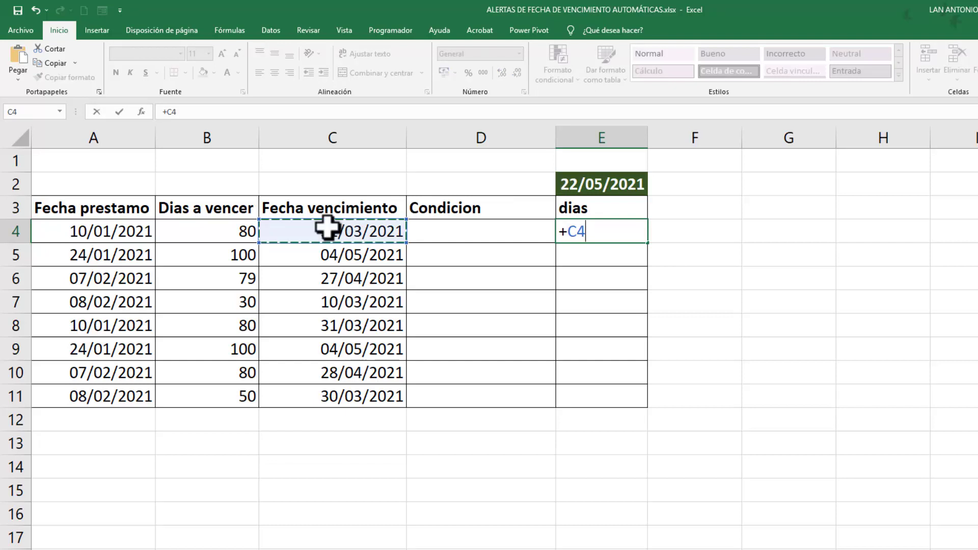
text(-)
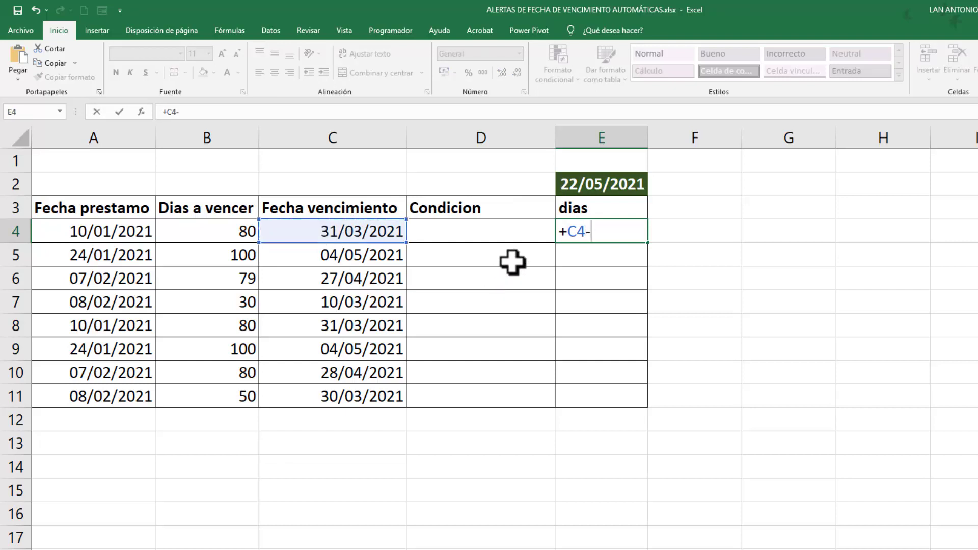
click(617, 184)
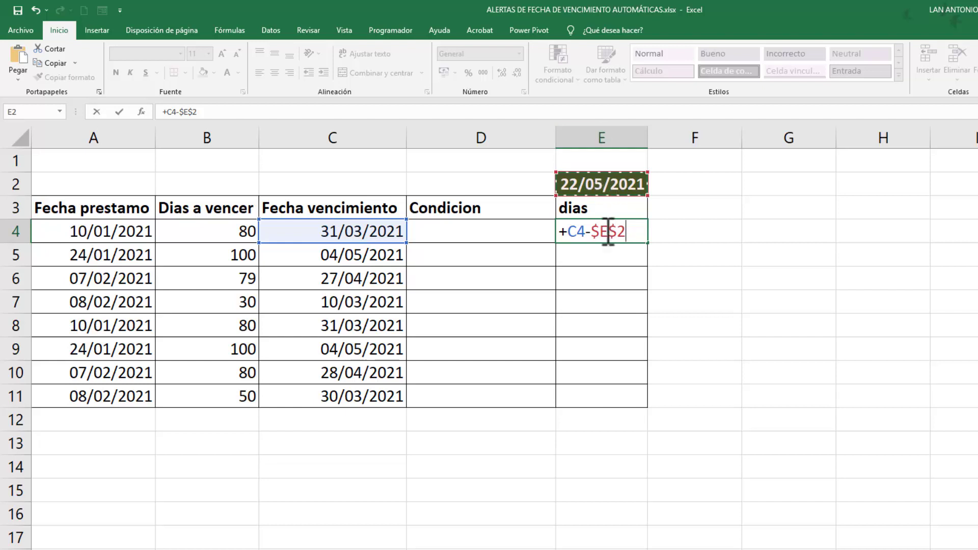
key(Return)
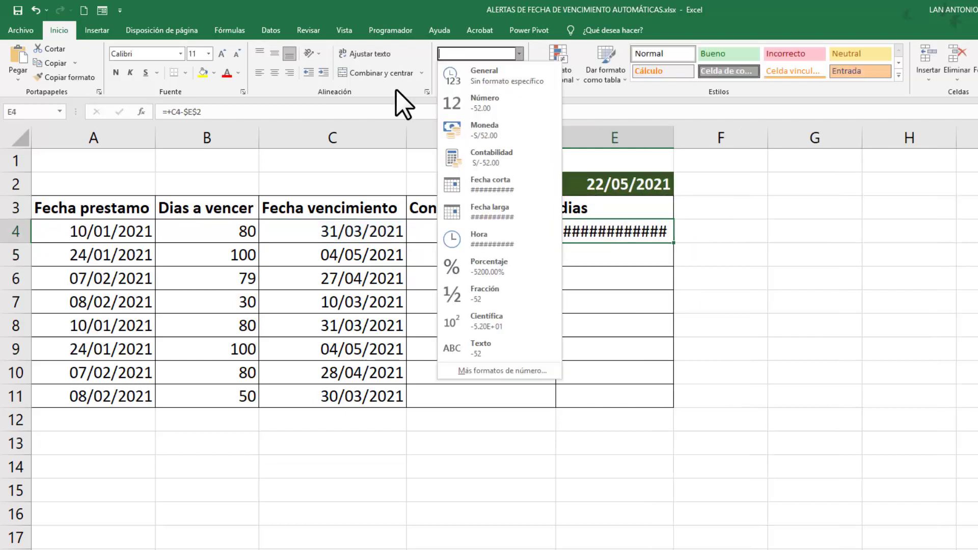
Step: Format E4 as Número and copy its formula down through E11
click(396, 89)
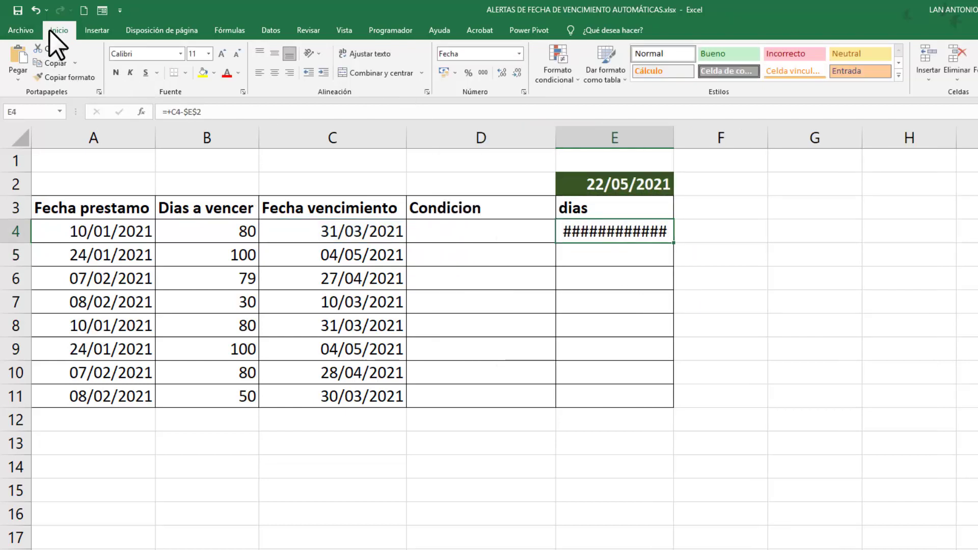
click(519, 54)
click(496, 105)
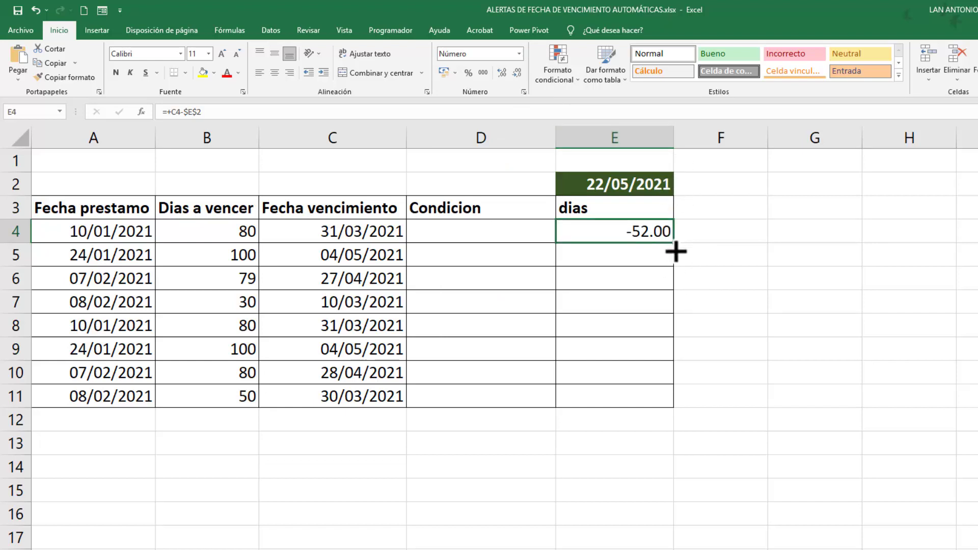
drag(675, 252, 668, 402)
click(638, 301)
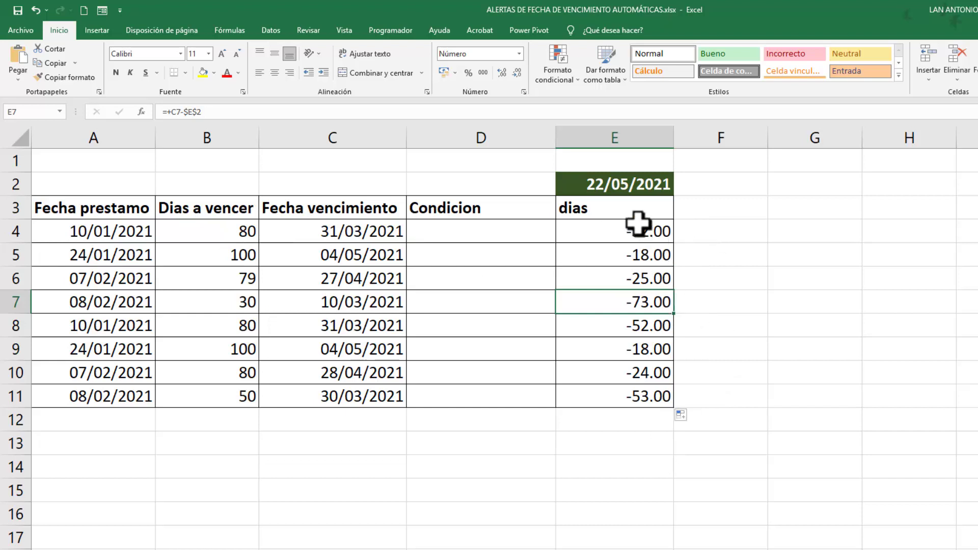
drag(627, 229, 634, 387)
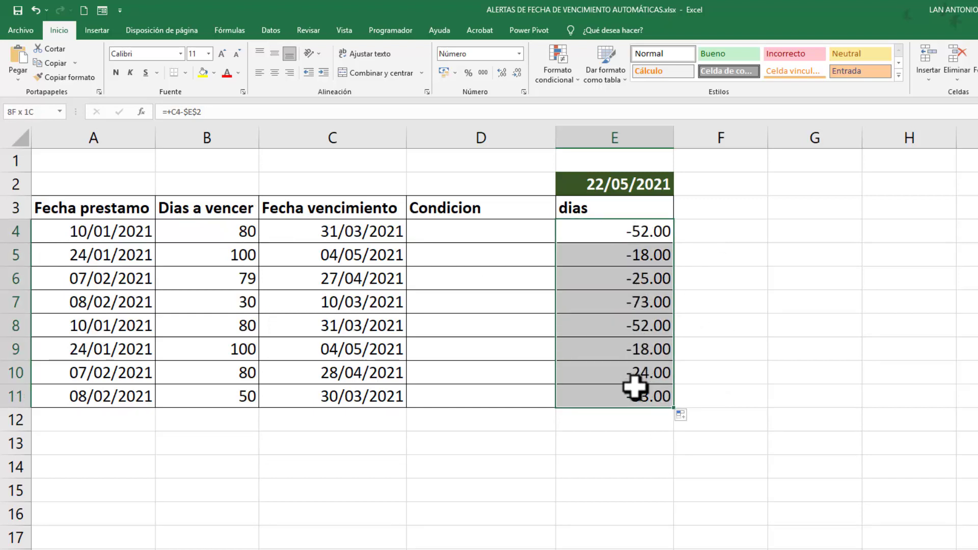
Step: Update the Dias a vencer values, setting B4 to 150, B7 to 140 and B10 to 100
click(216, 232)
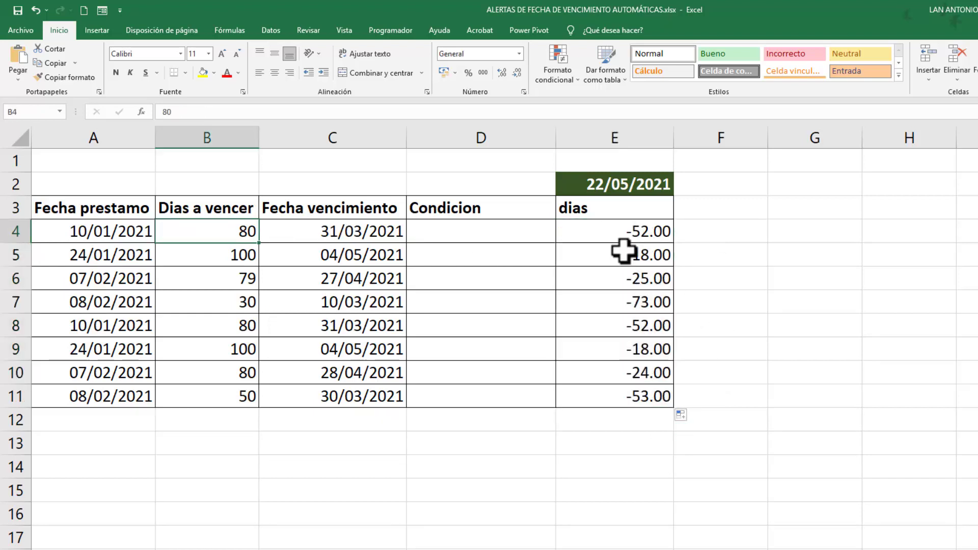
text(150)
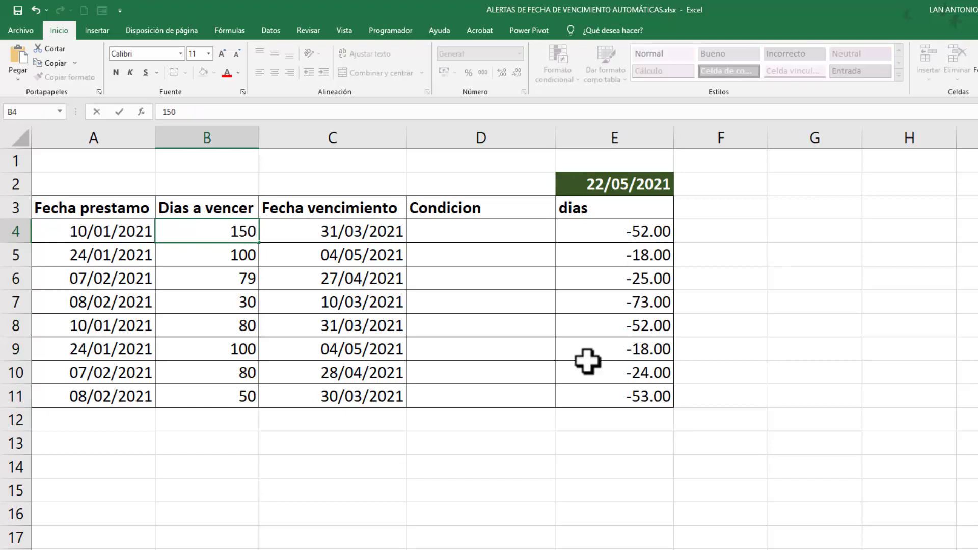
click(240, 305)
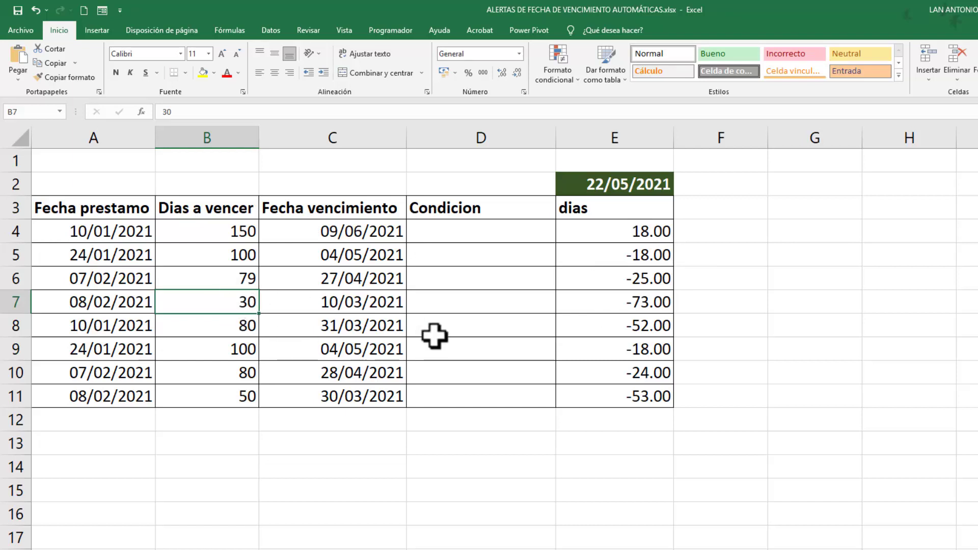
key(BackSpace)
key(BackSpace)
text(140)
key(Return)
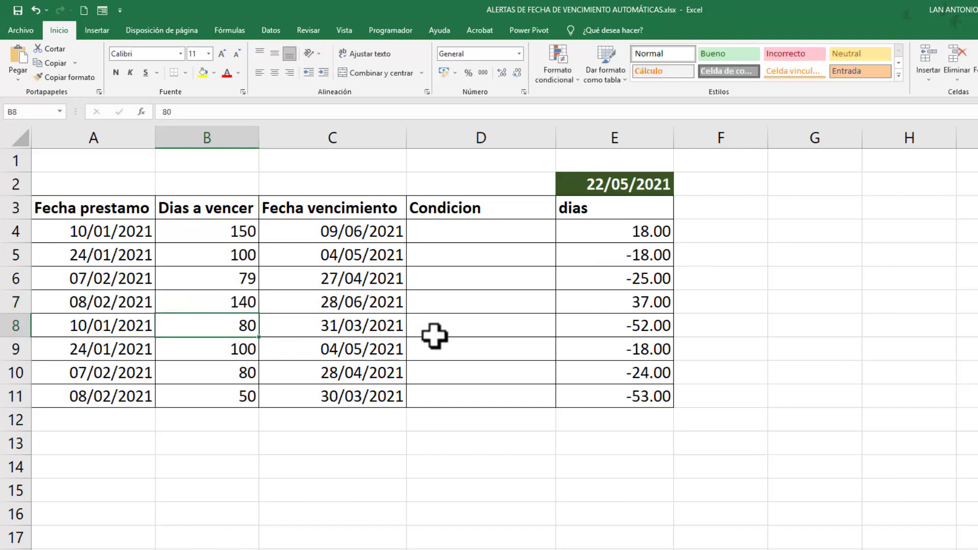
click(225, 372)
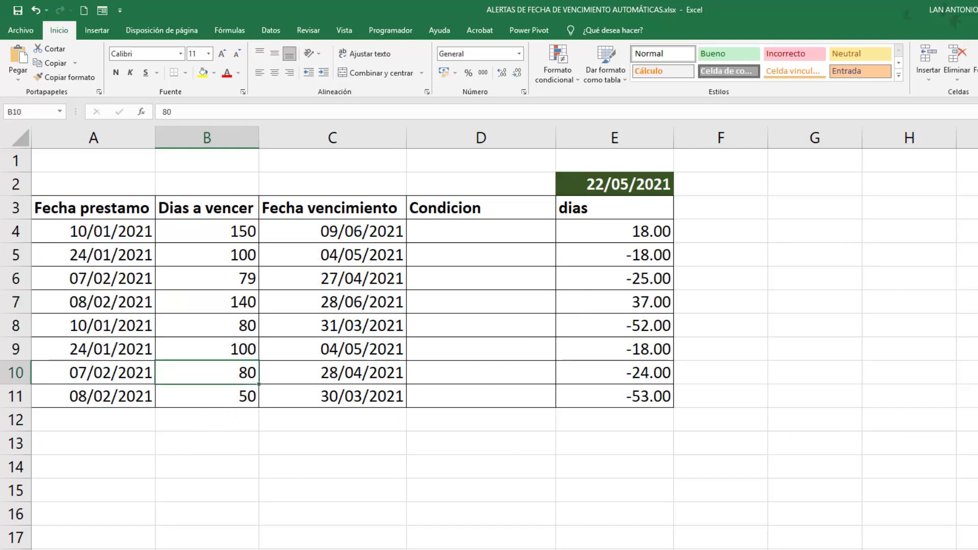
text(100)
key(Return)
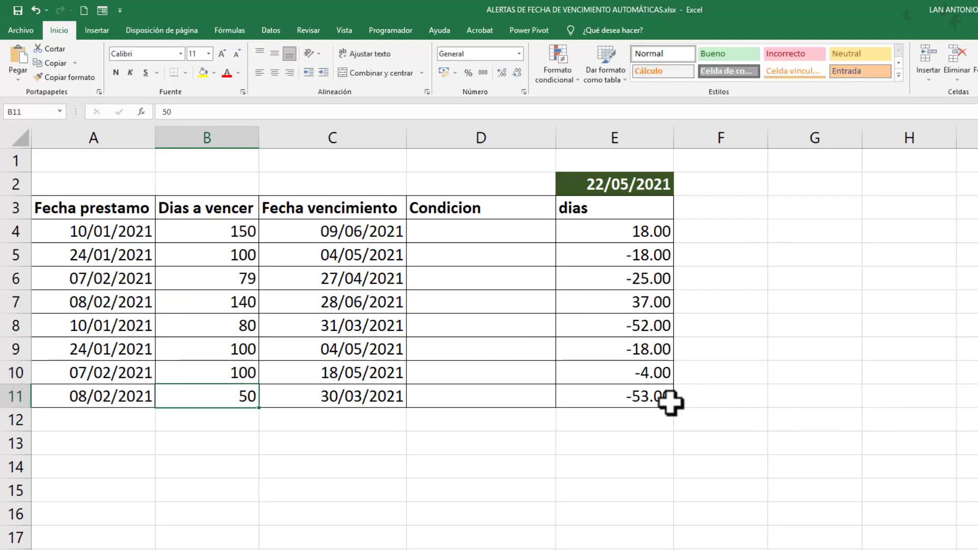
Step: Set the Dias a vencer value in B10 to 105
click(237, 371)
text(10)
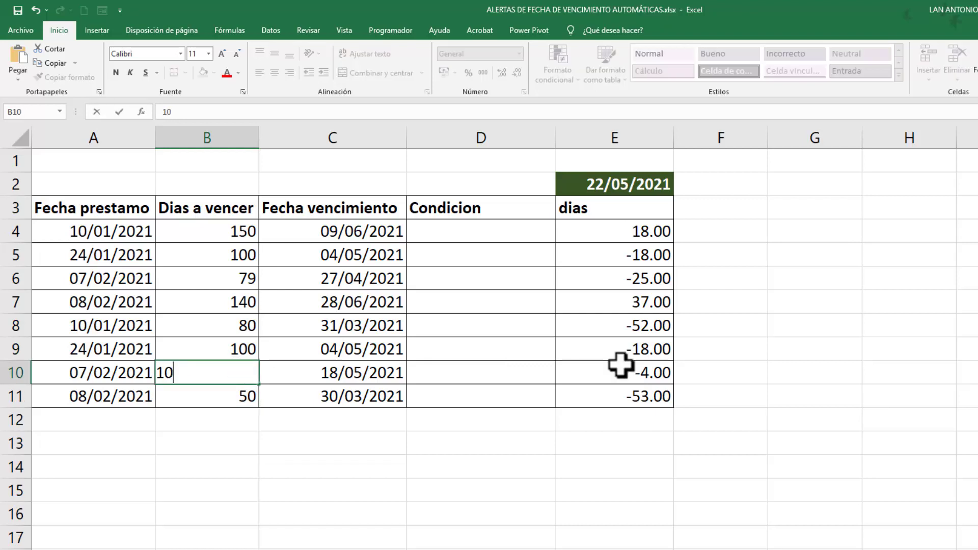
key(Return)
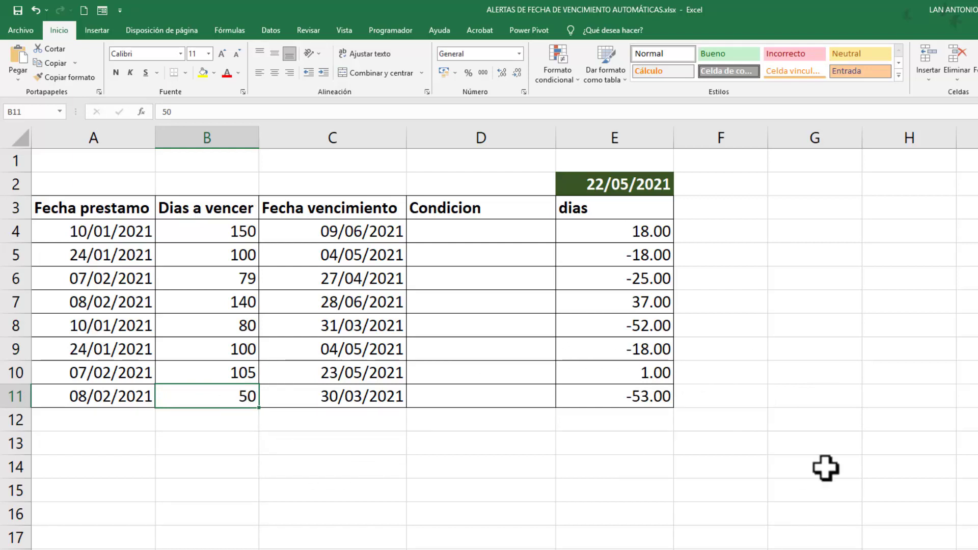
Step: Try Dias a vencer values of 60, 150, 120 and 110 in B11
text(60)
key(Return)
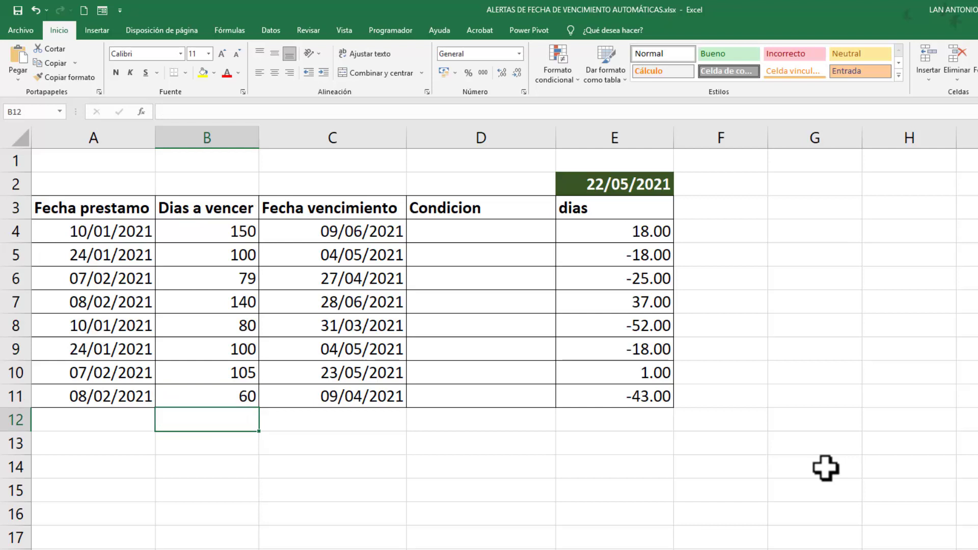
click(209, 398)
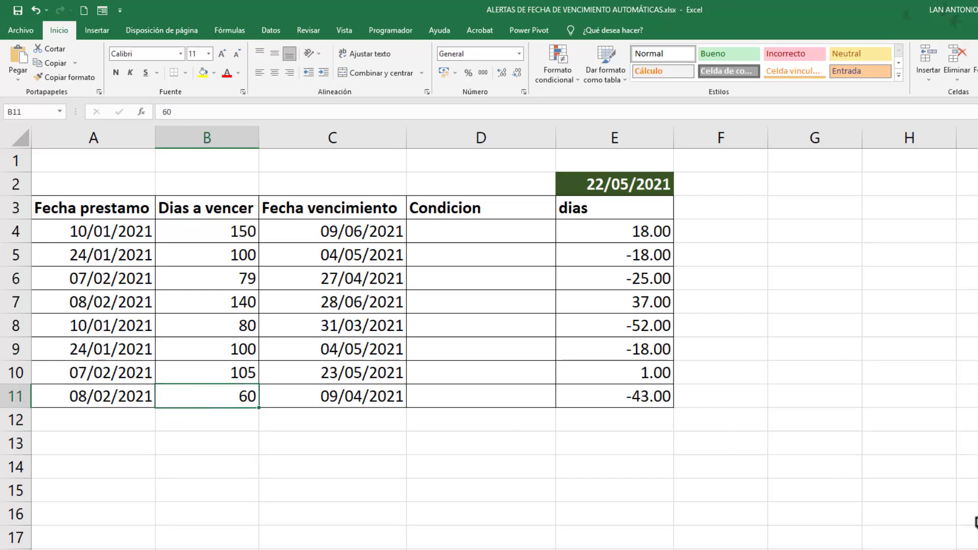
text(150)
key(Return)
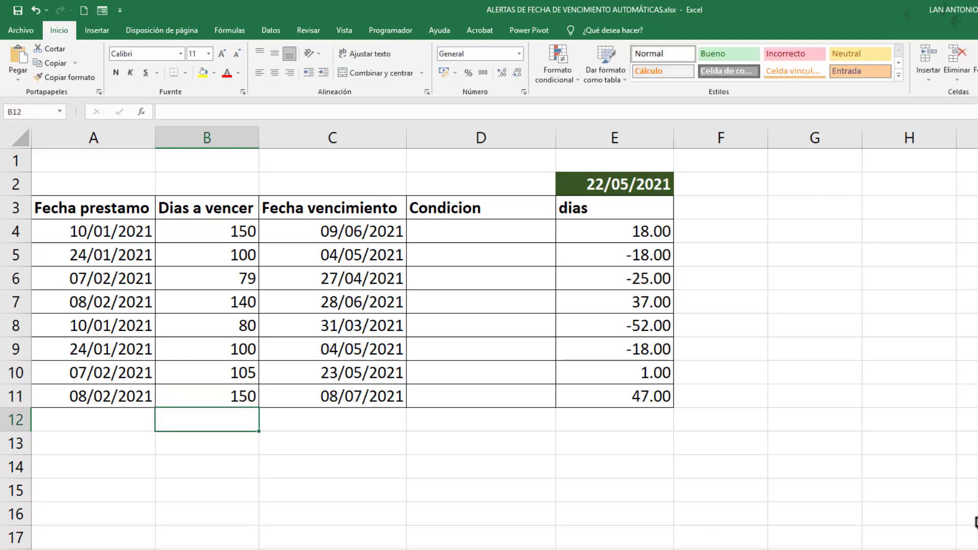
key(Up)
text(120)
key(Return)
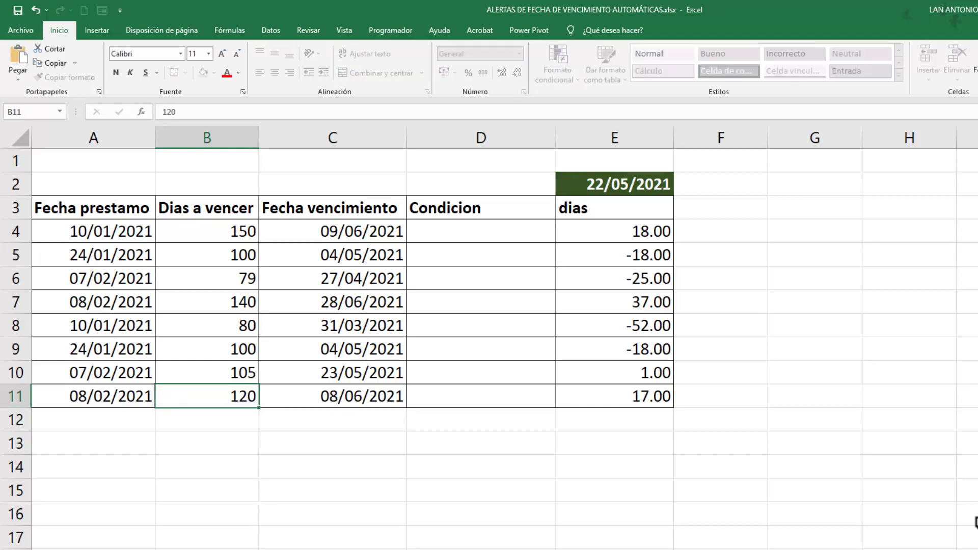
key(Up)
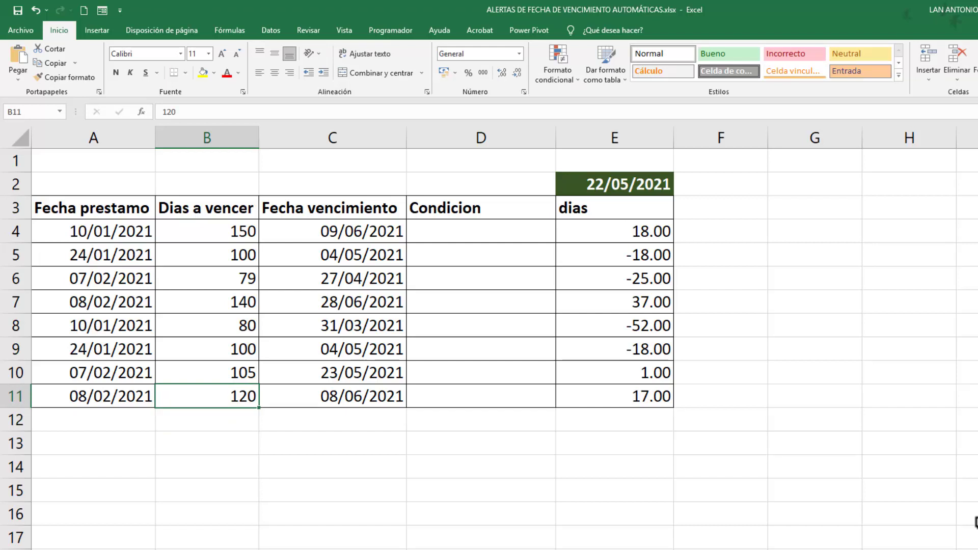
text(110)
key(Return)
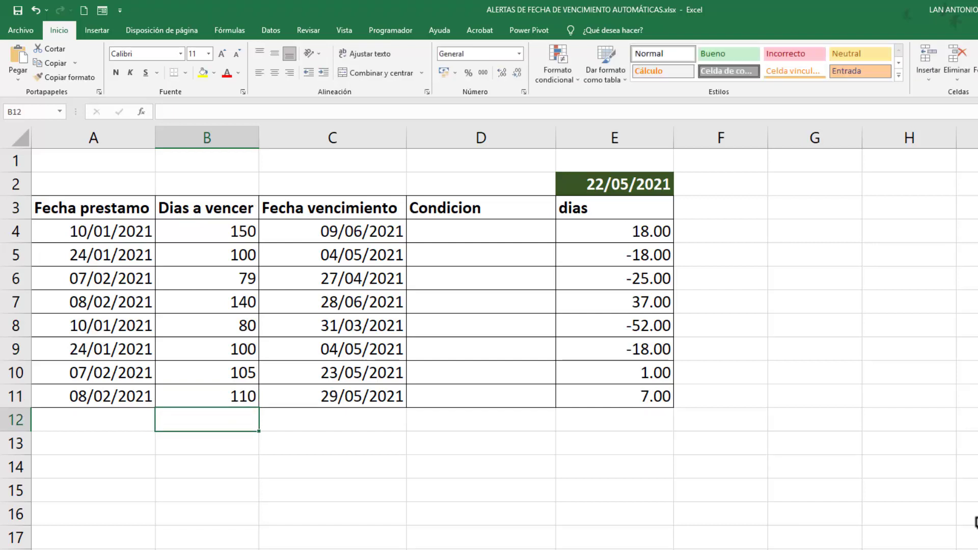
Step: Set the Dias a vencer value in B11 to 105
key(Up)
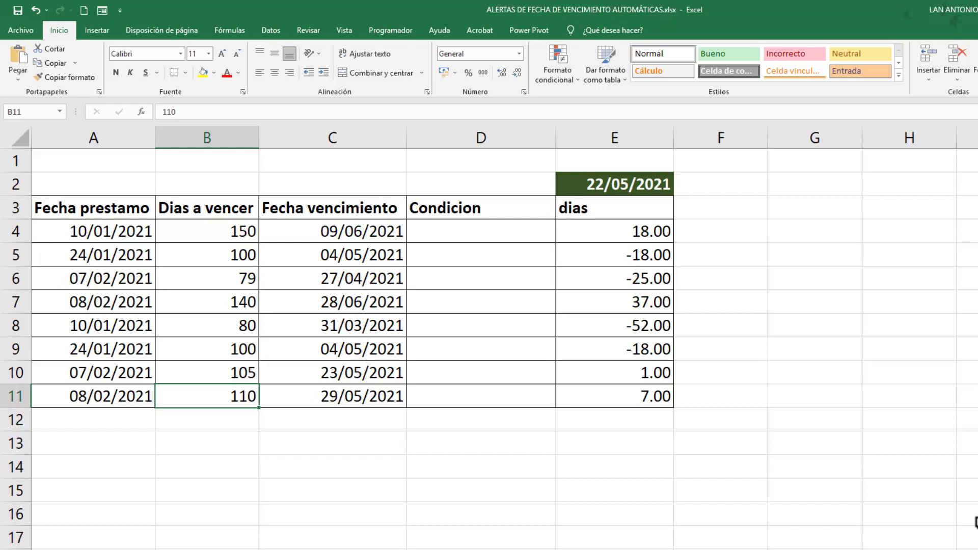
text(105)
key(Return)
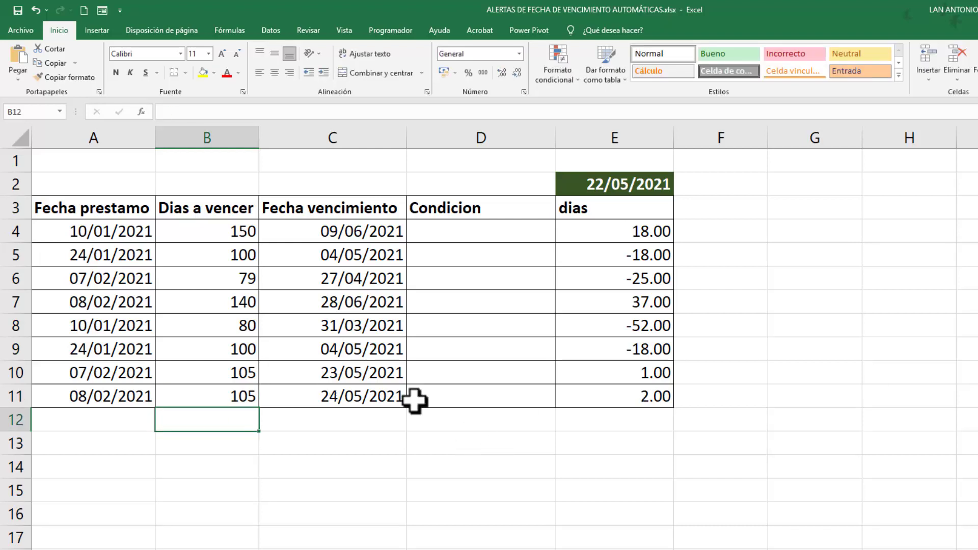
Step: Remove both decimal places from the dias values in E4:E11
click(643, 233)
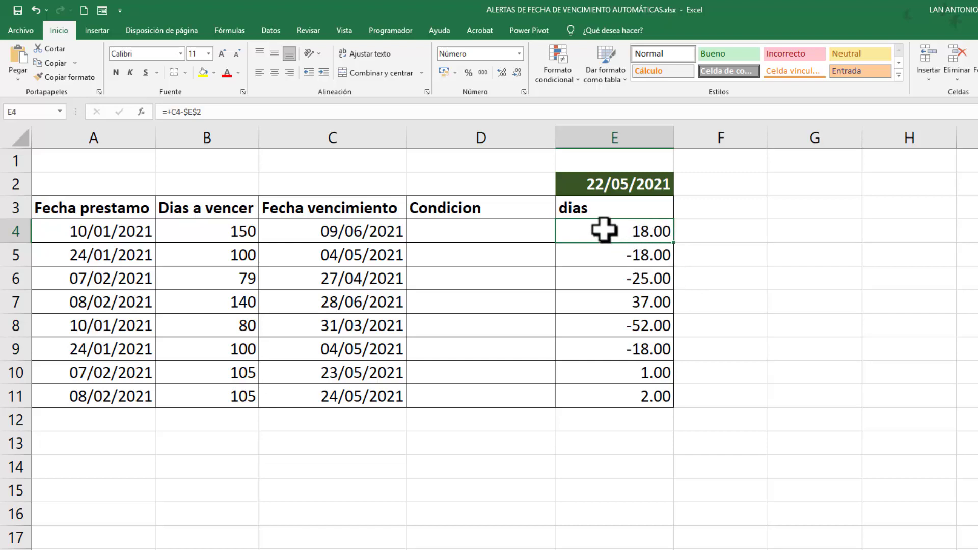
mouse_move(609, 238)
mouse_down()
mouse_move(623, 402)
mouse_move(627, 391)
mouse_up()
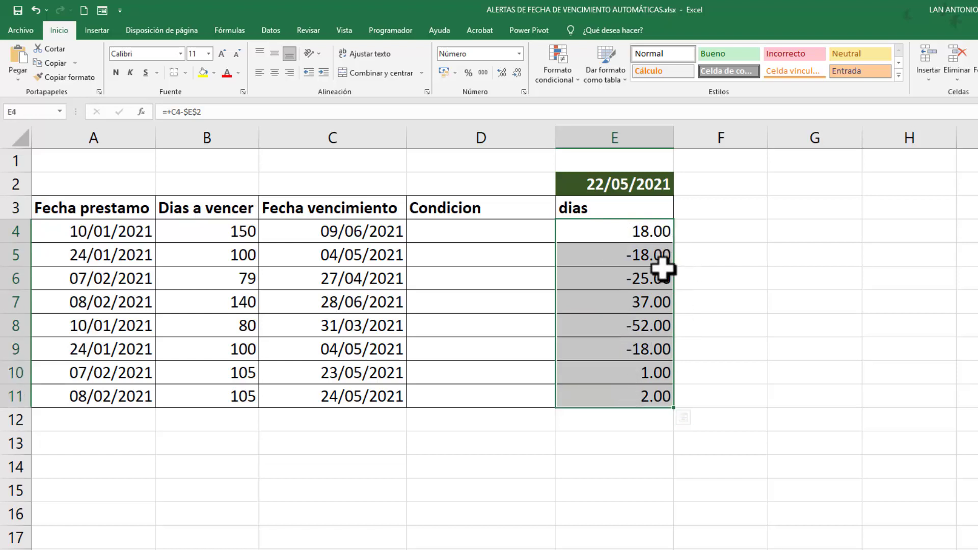
click(517, 72)
click(517, 71)
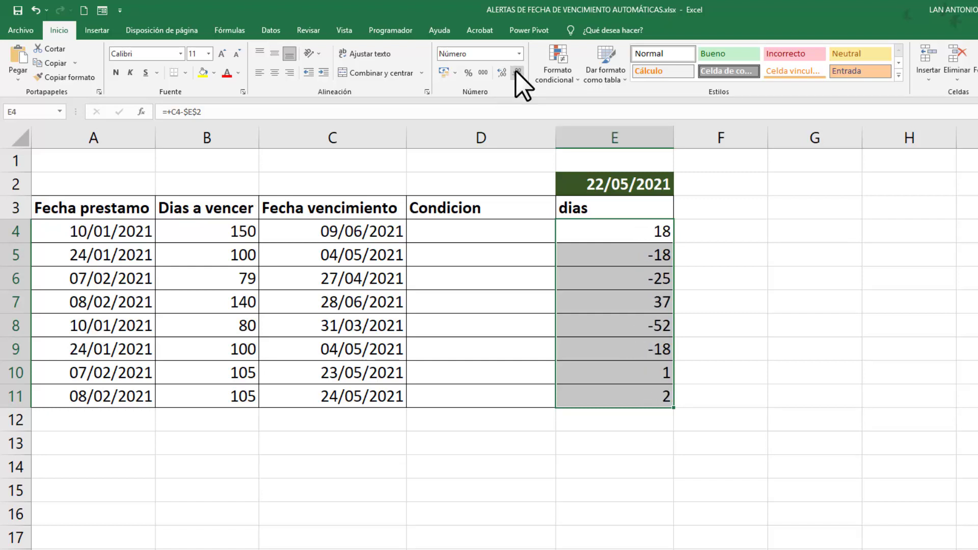
click(610, 403)
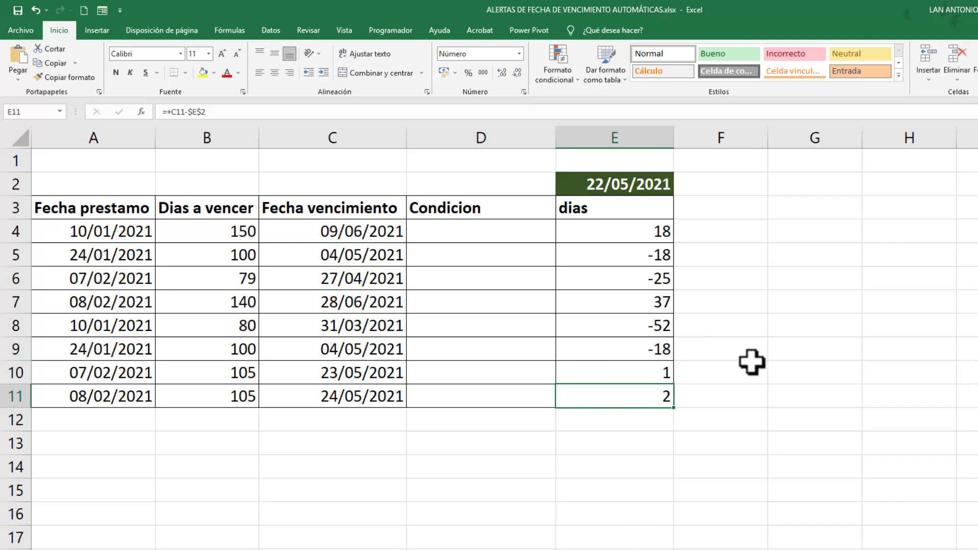
Step: Start a SI formula in D4 that tests E4<0 and returns "Vencio hace "&e4*-1&" dias" when true
click(434, 232)
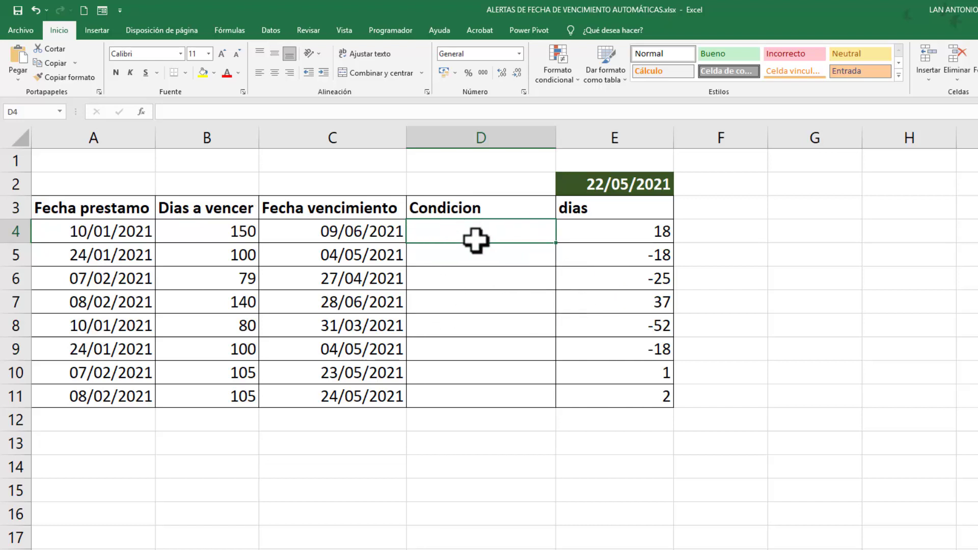
text(=)
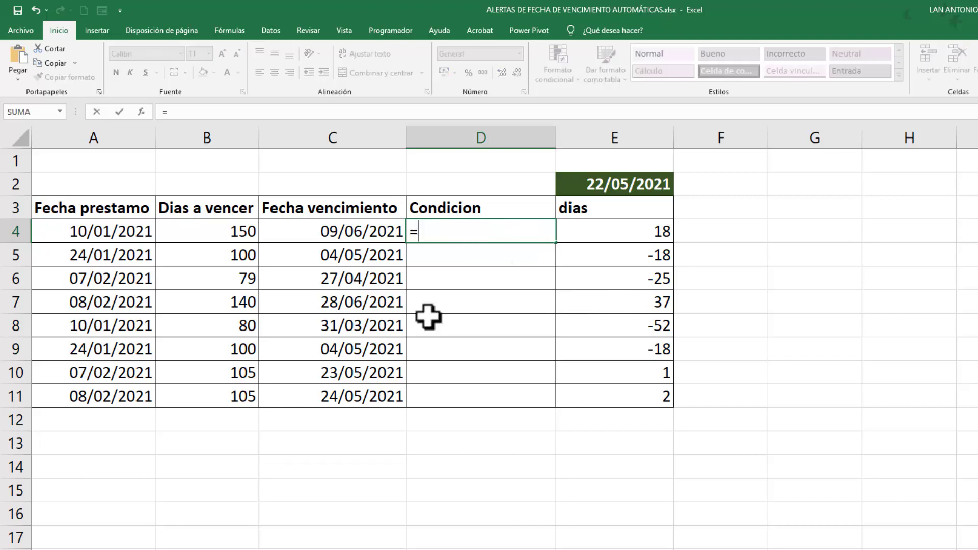
text(si)
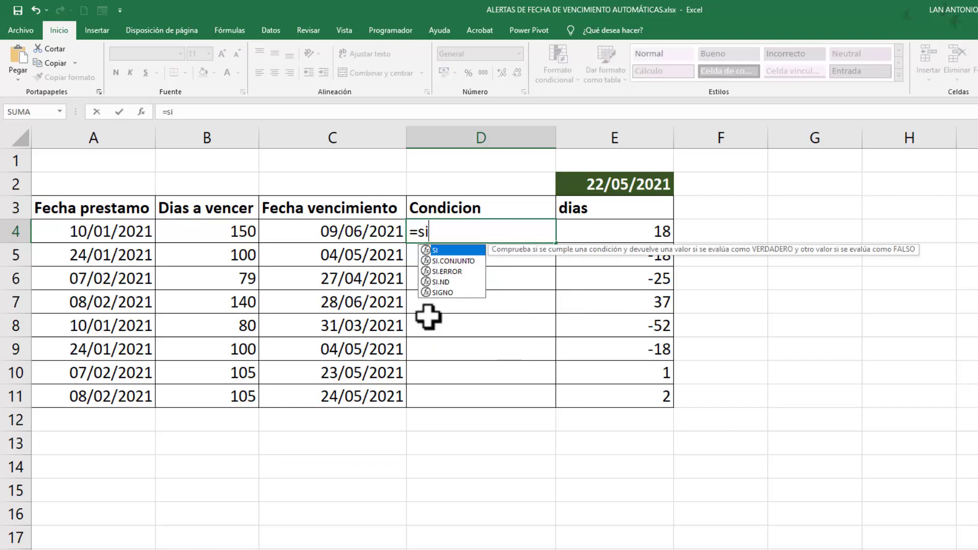
text(()
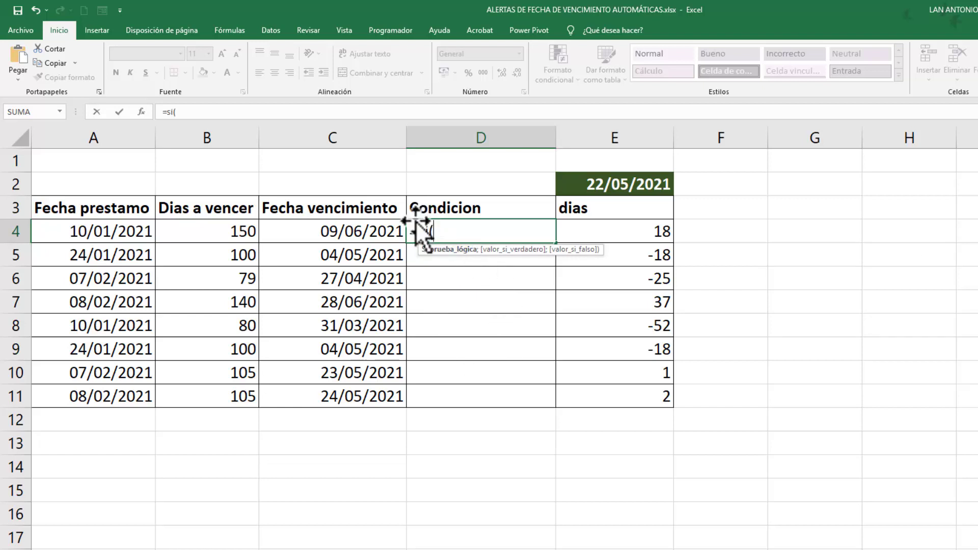
click(648, 229)
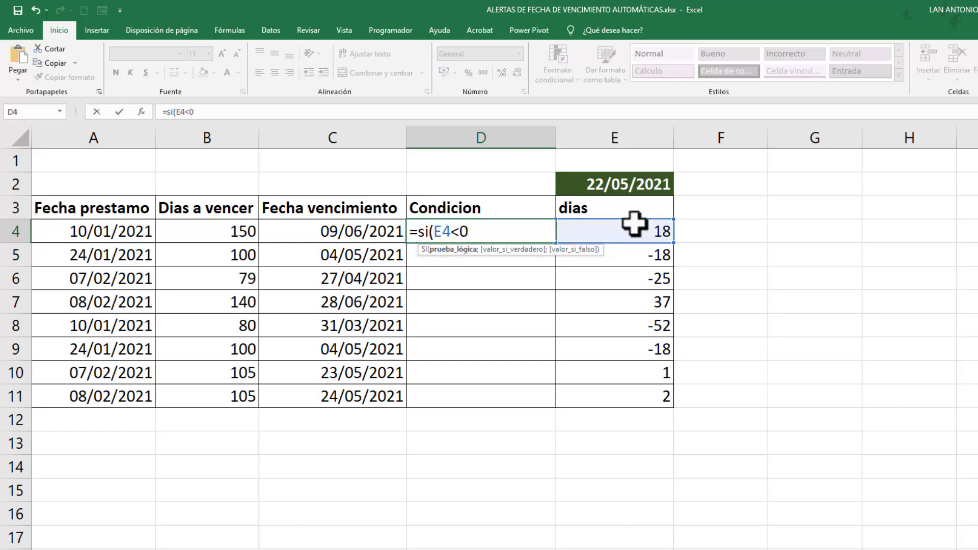
text(<0;"Vencio)
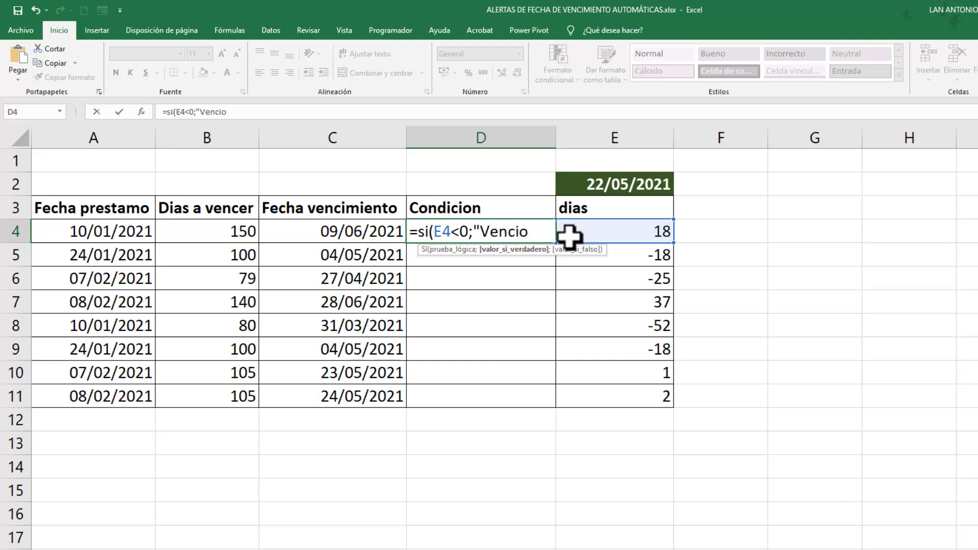
text(hace)
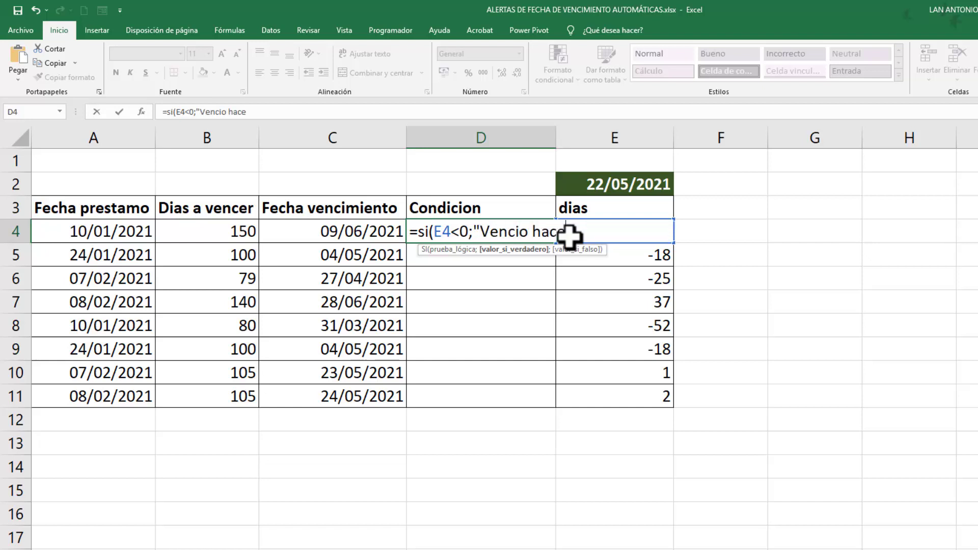
text(")
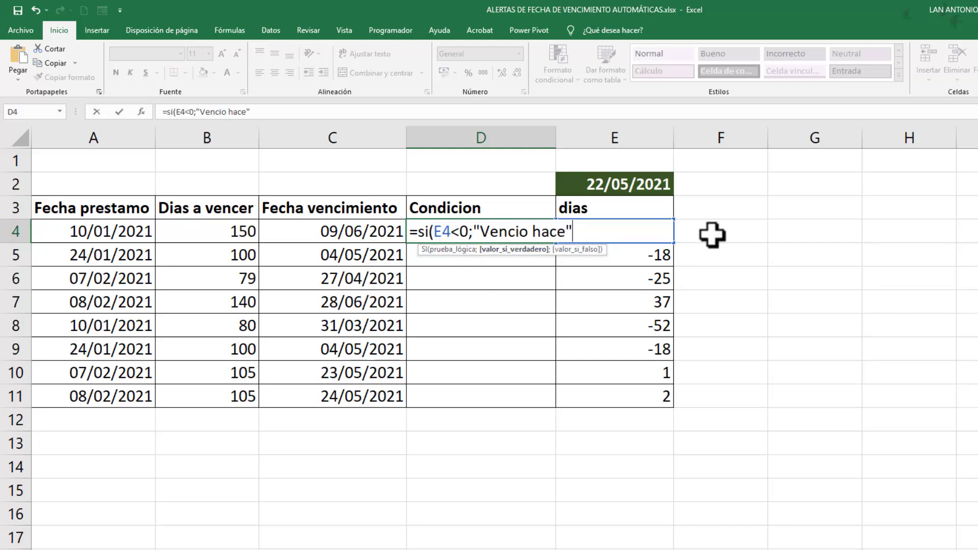
click(568, 232)
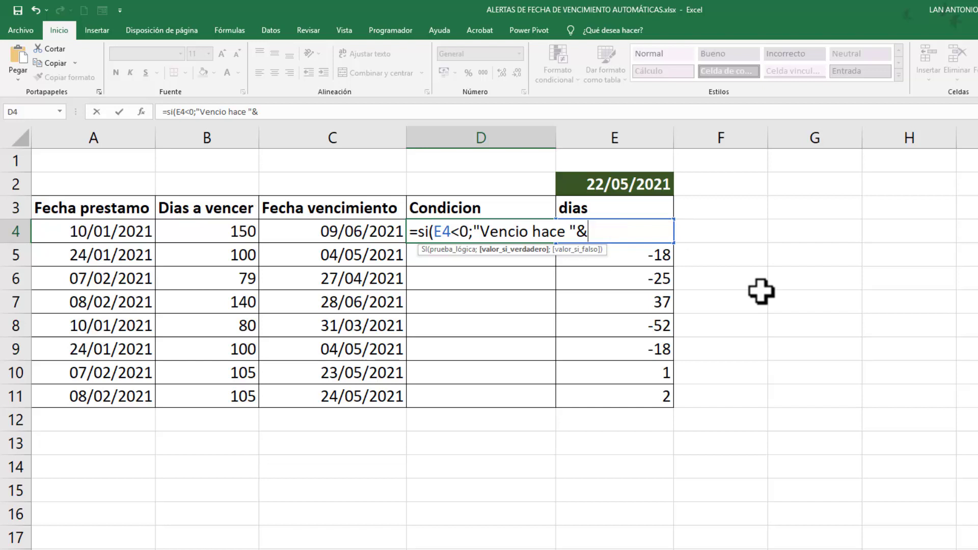
text(e4)
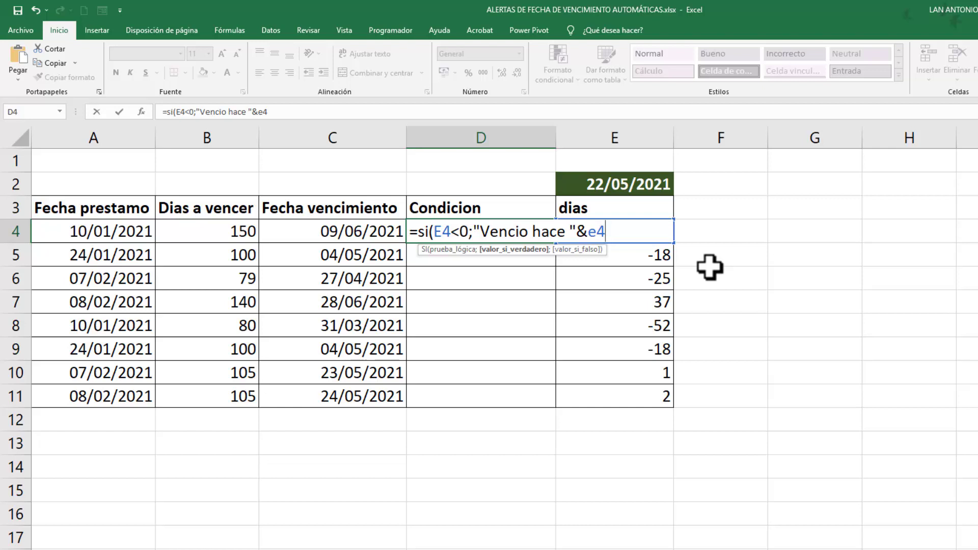
text(*-1&" dias)
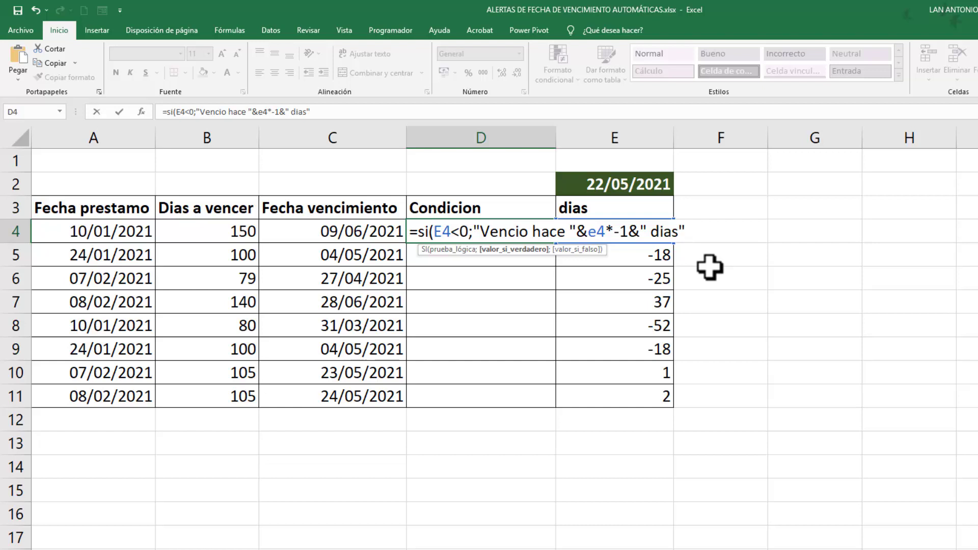
text(";)
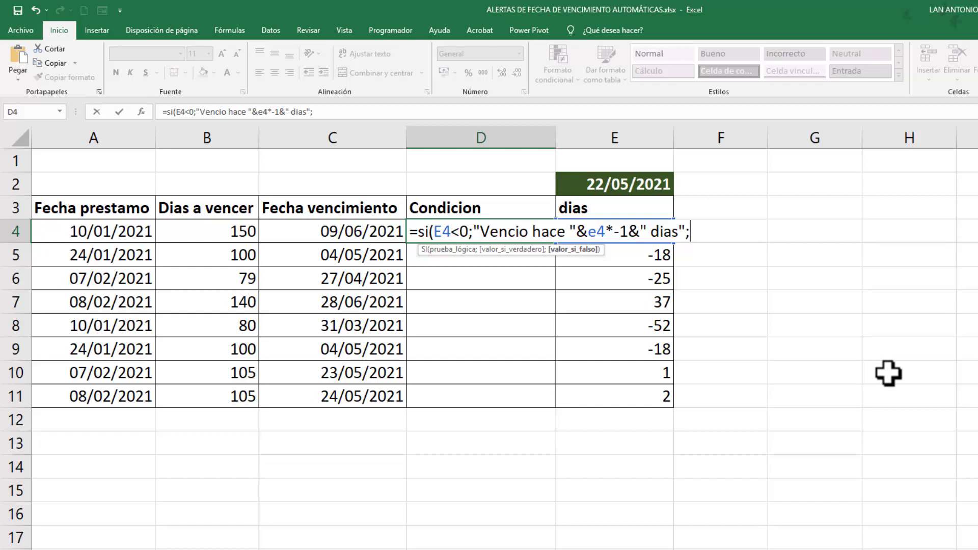
Step: Nest a second SI as the false value of the D4 formula, with the test y(e4>=0;e4<=5)
text(si)
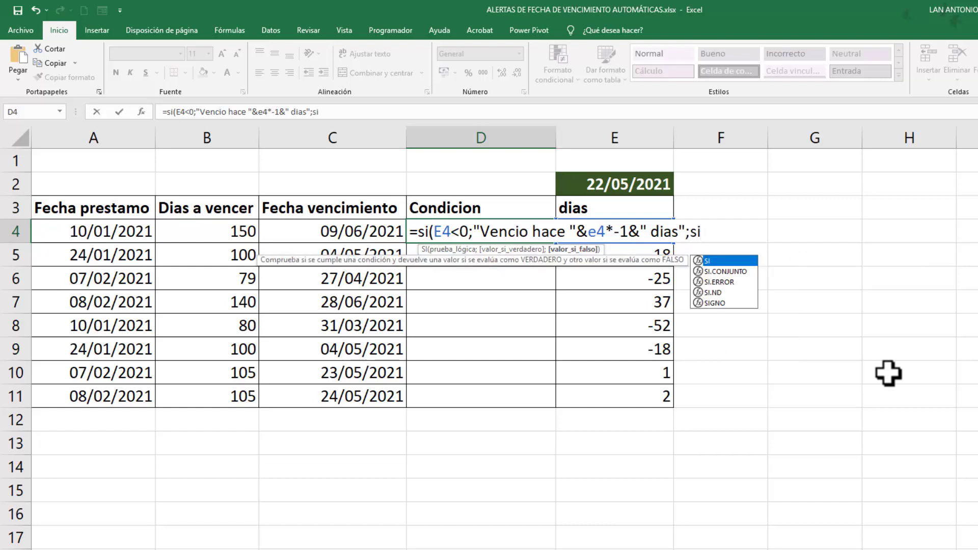
text(()
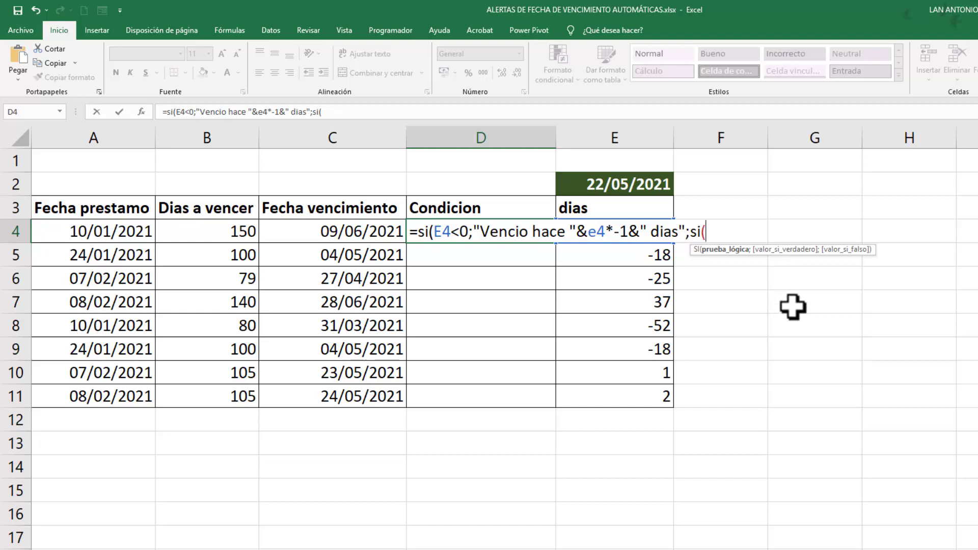
text(y)
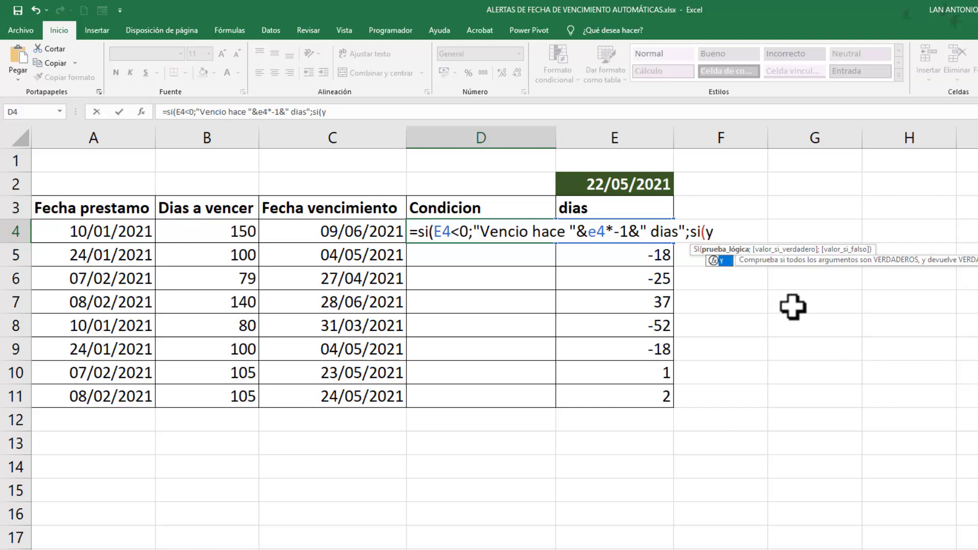
text(()
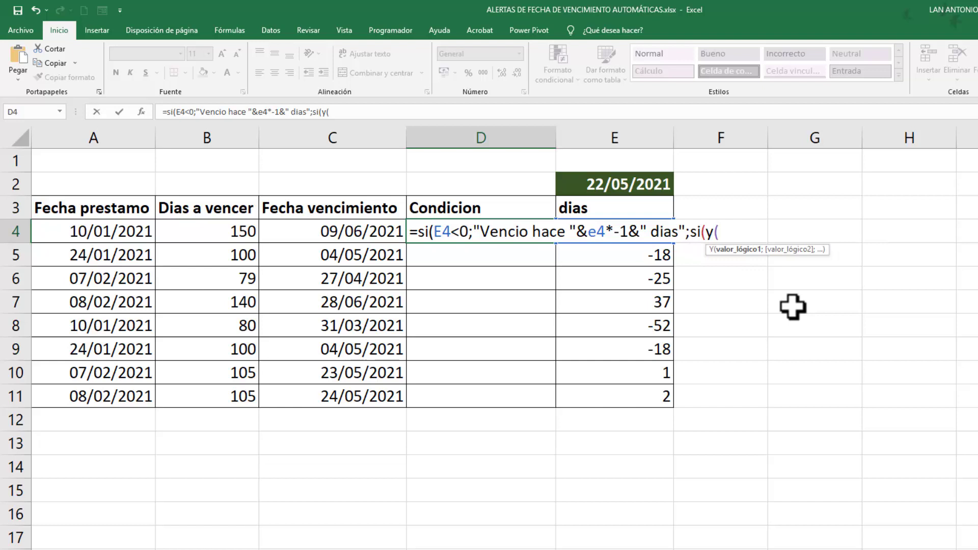
text(e4>=0;)
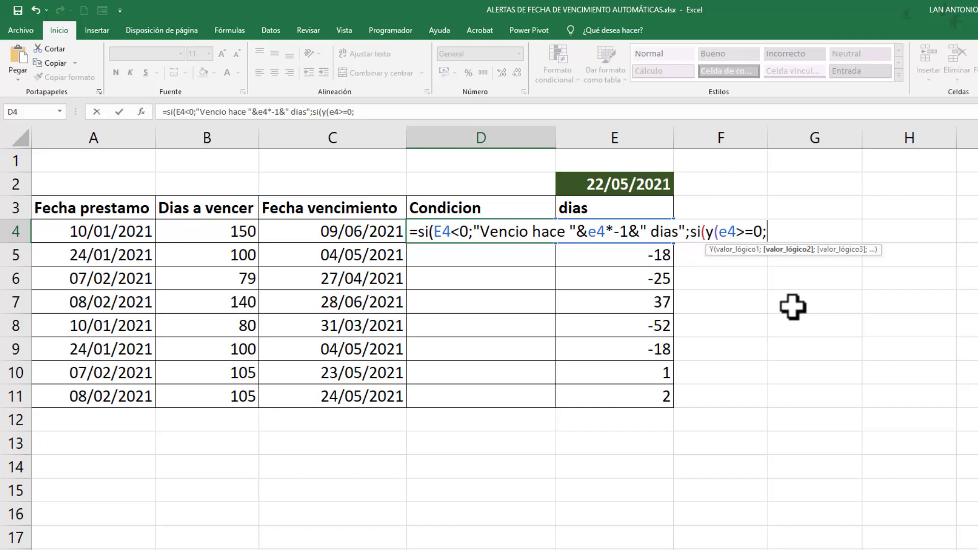
text(e4<=5))
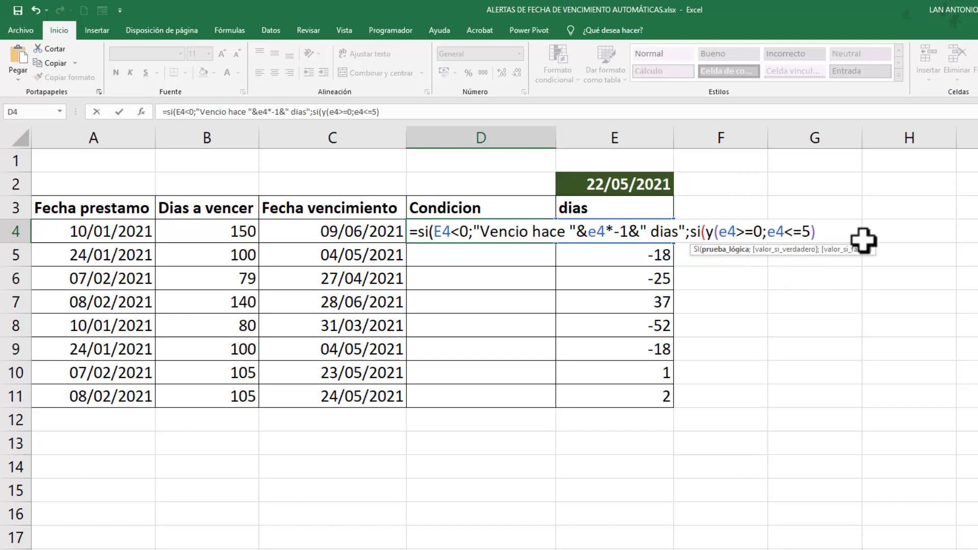
Step: Give the nested SI in D4 the true value "Vence en "&e4&" dias"
text(;")
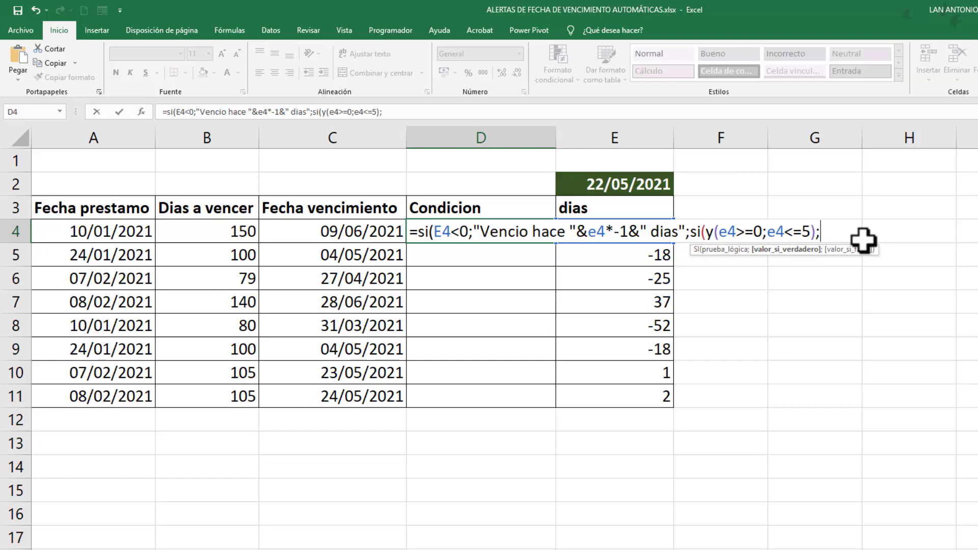
text(VE)
key(BackSpace)
text(ence en )
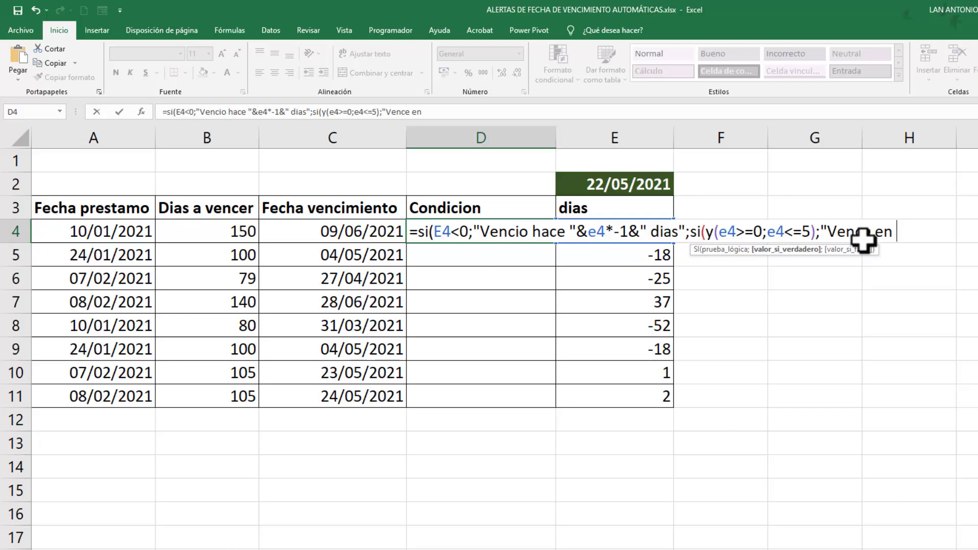
text("&e)
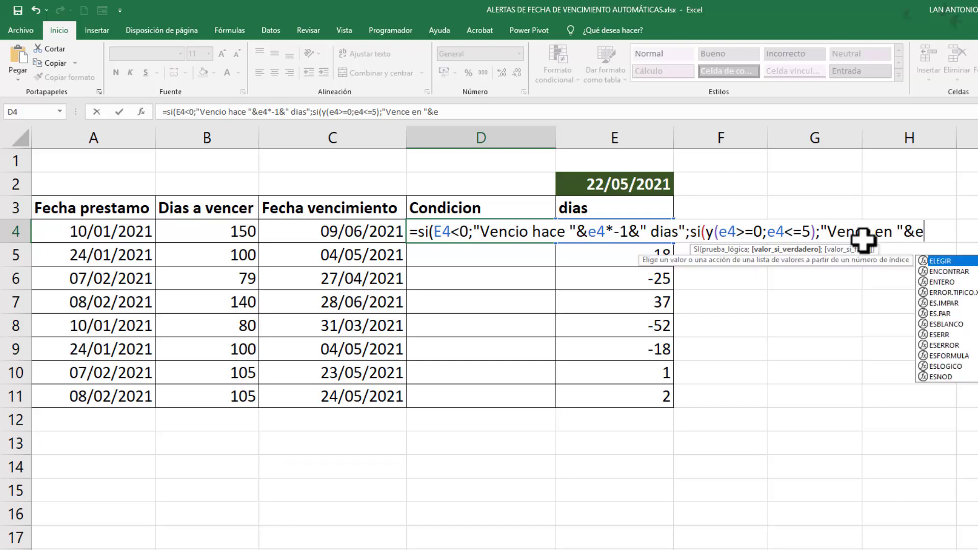
text(3)
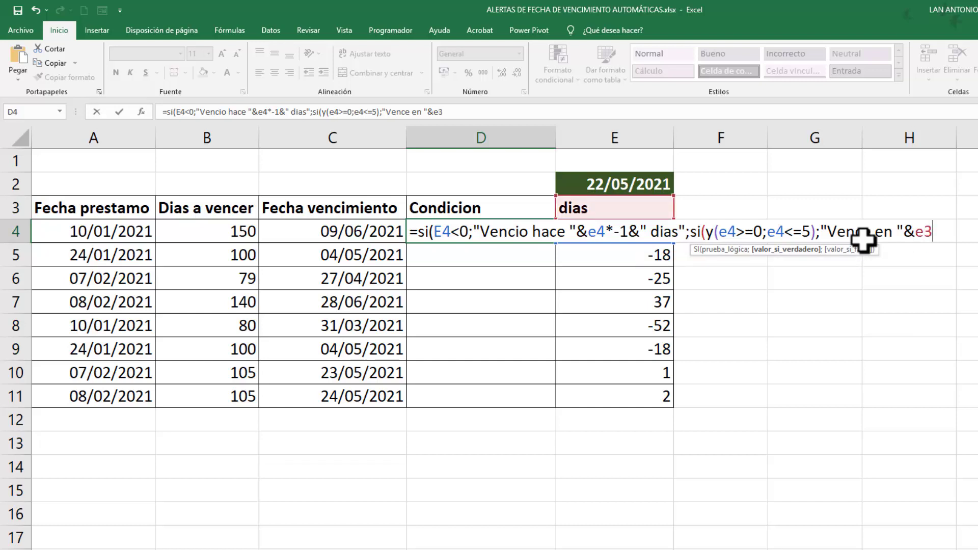
key(BackSpace)
text(4)
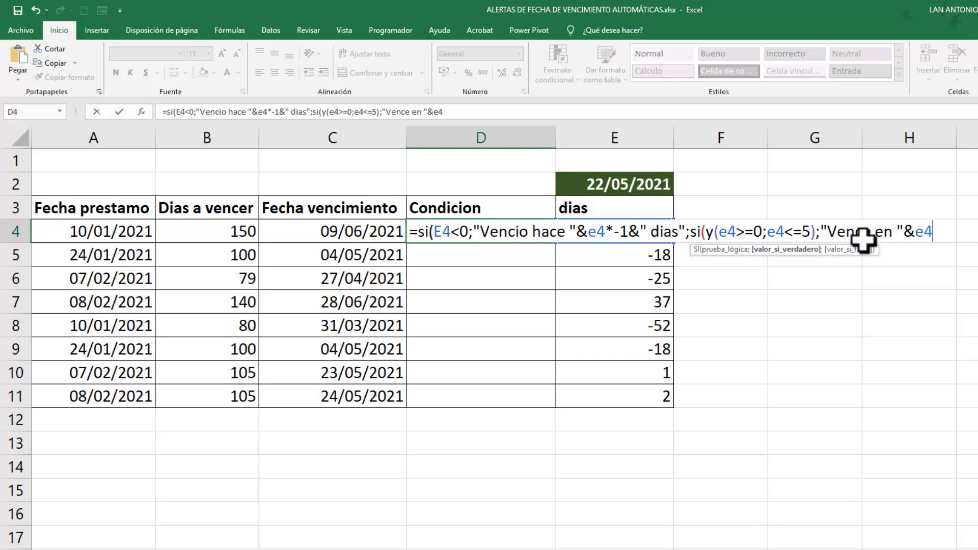
text(&)
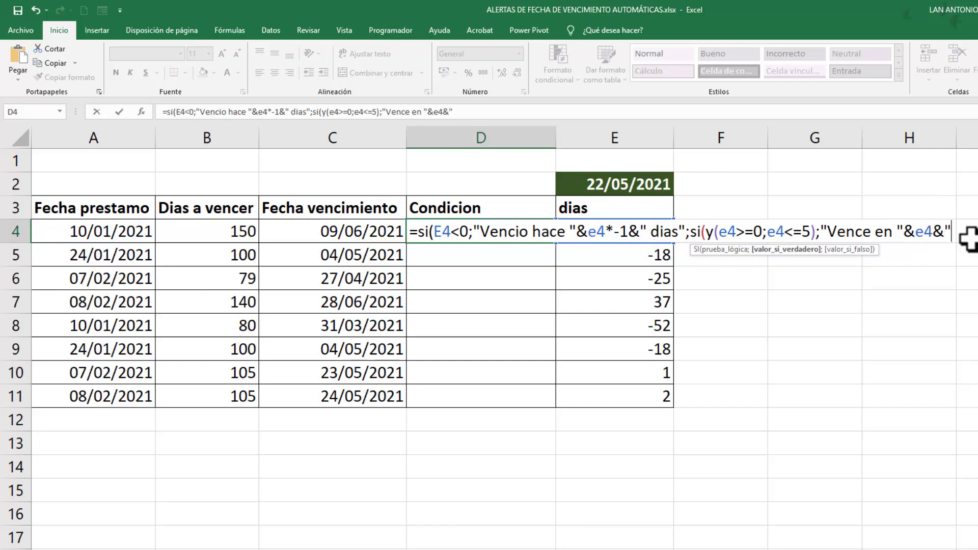
text(dias)
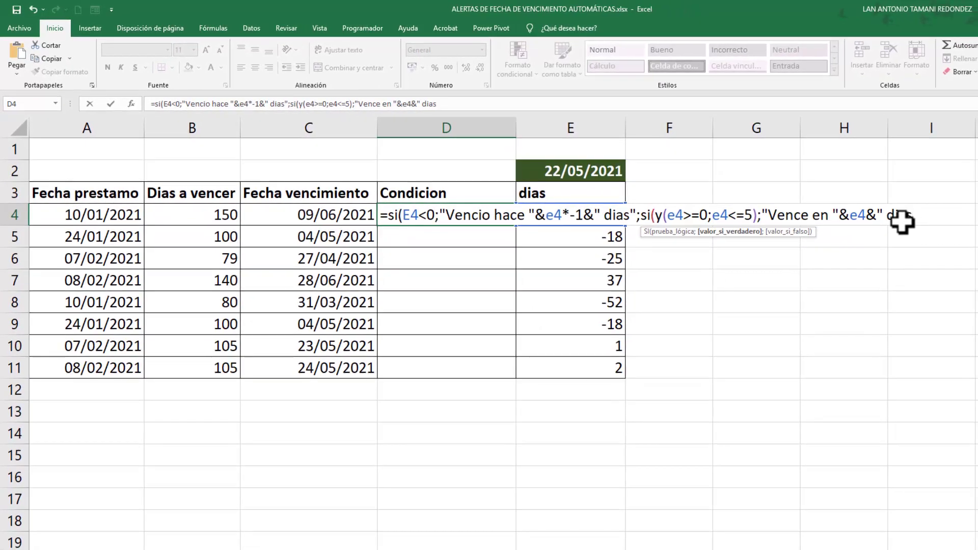
text(")
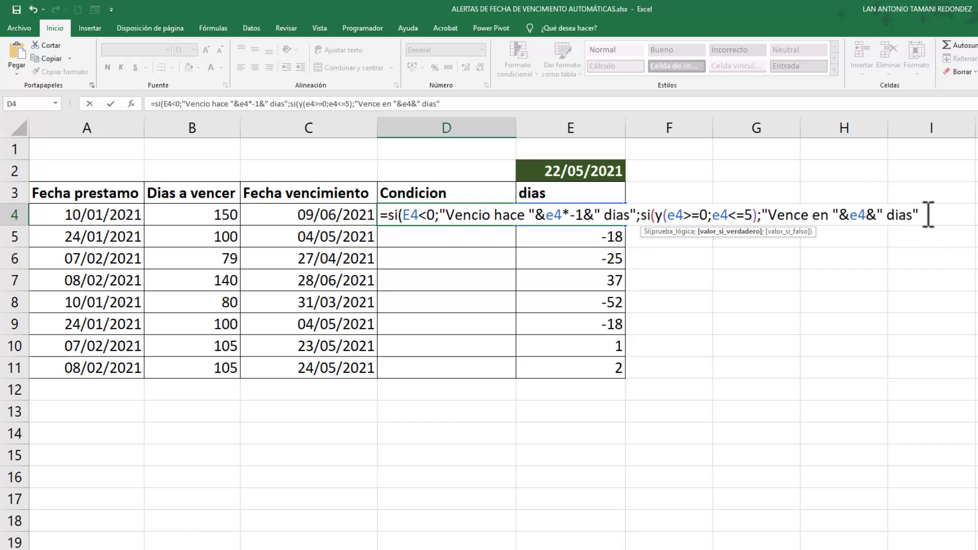
Step: Reuse "Vence en "&e4&" dias" as the nested SI's false value, close both functions and enter the D4 formula
drag(922, 215, 768, 212)
key(ctrl+c)
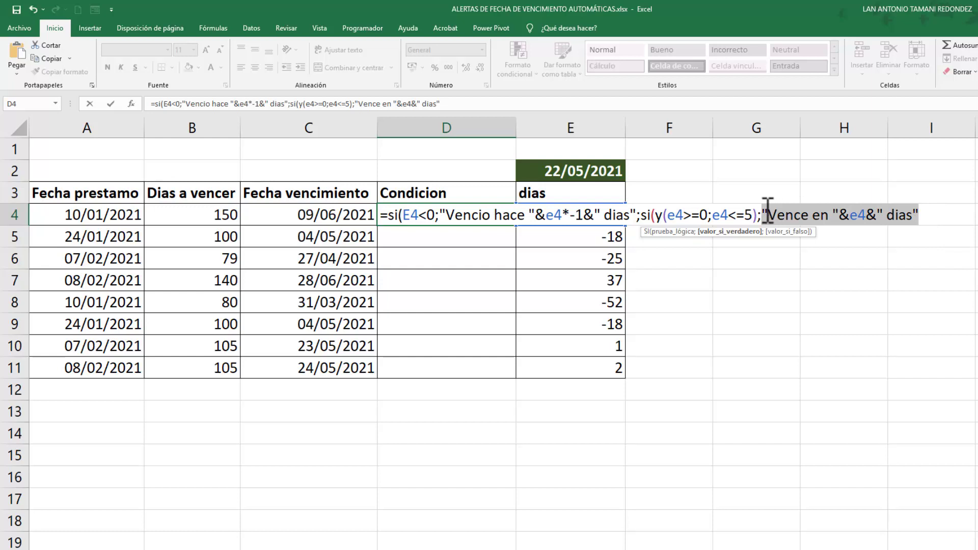
click(925, 213)
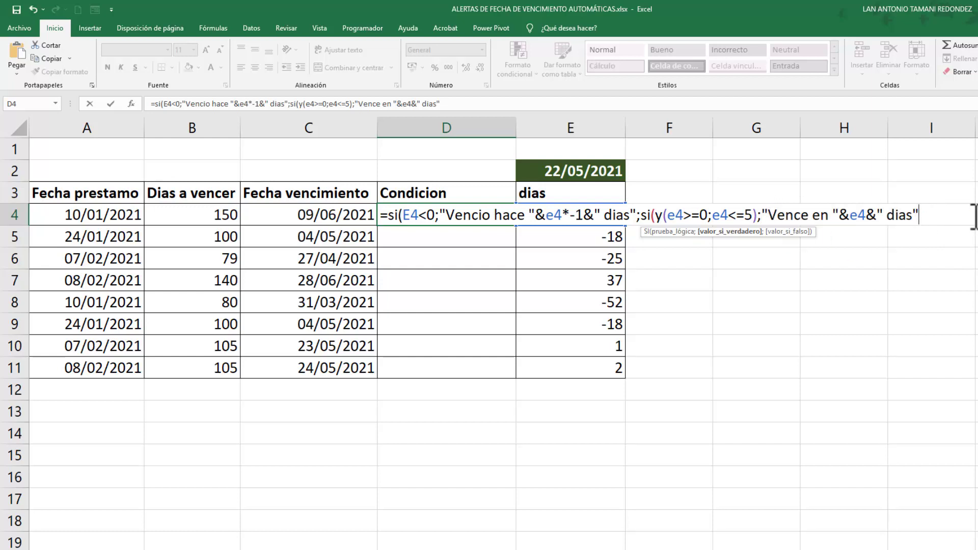
text(;)
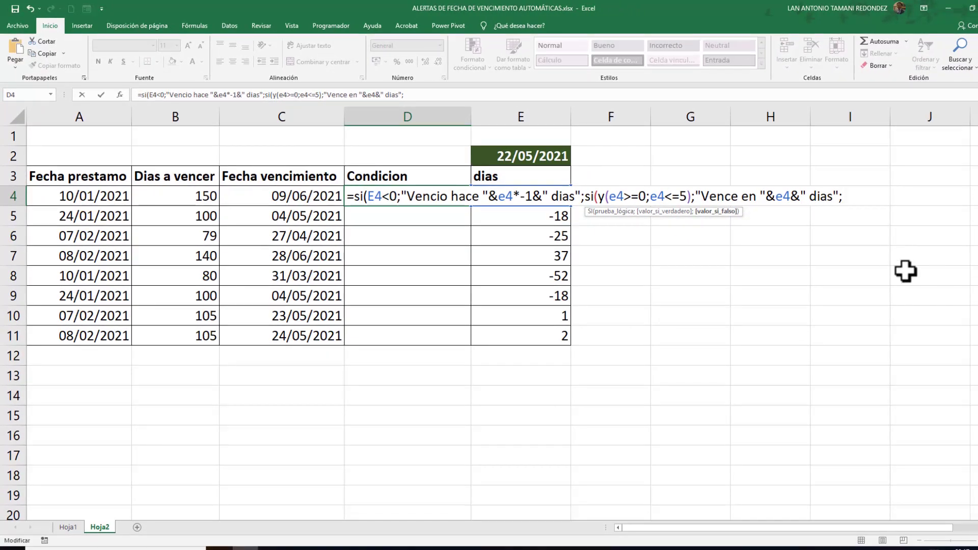
key(ctrl+v)
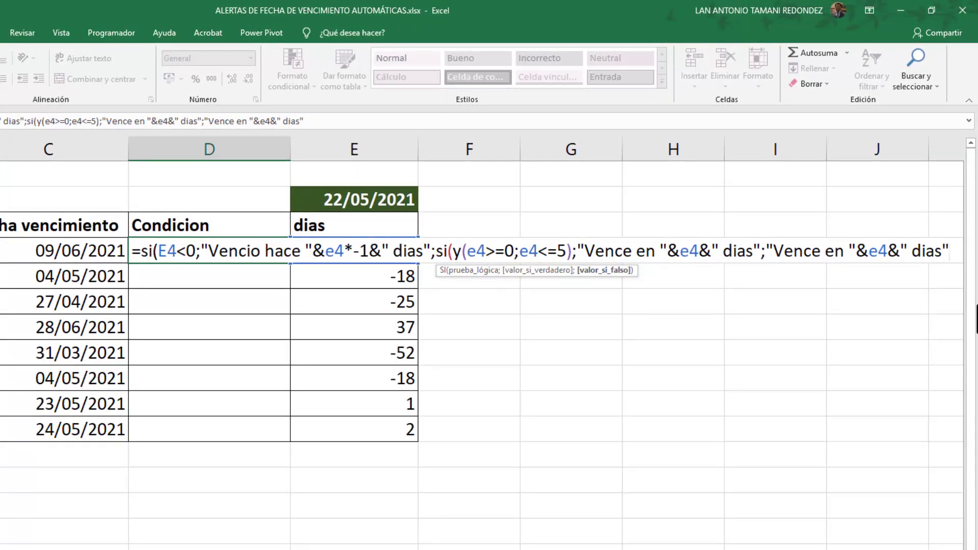
text())
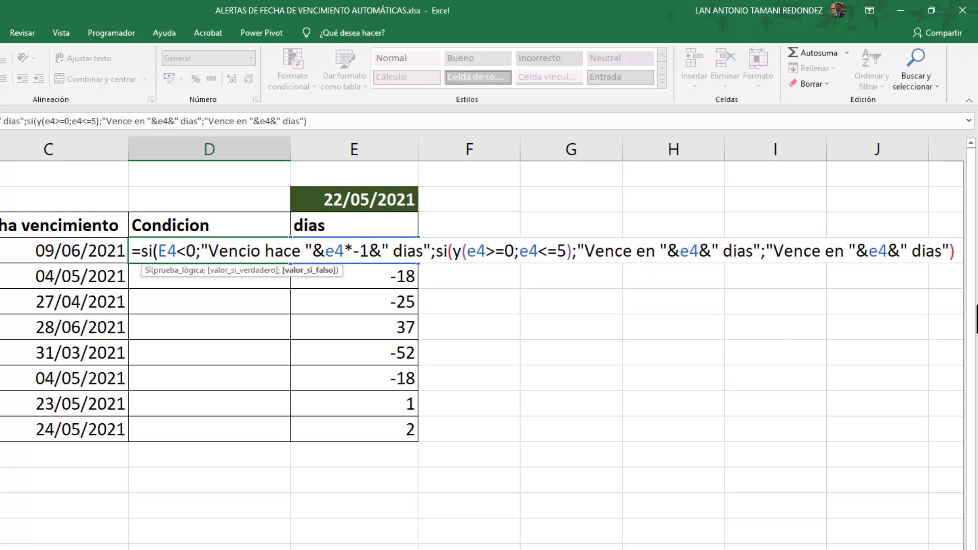
text())
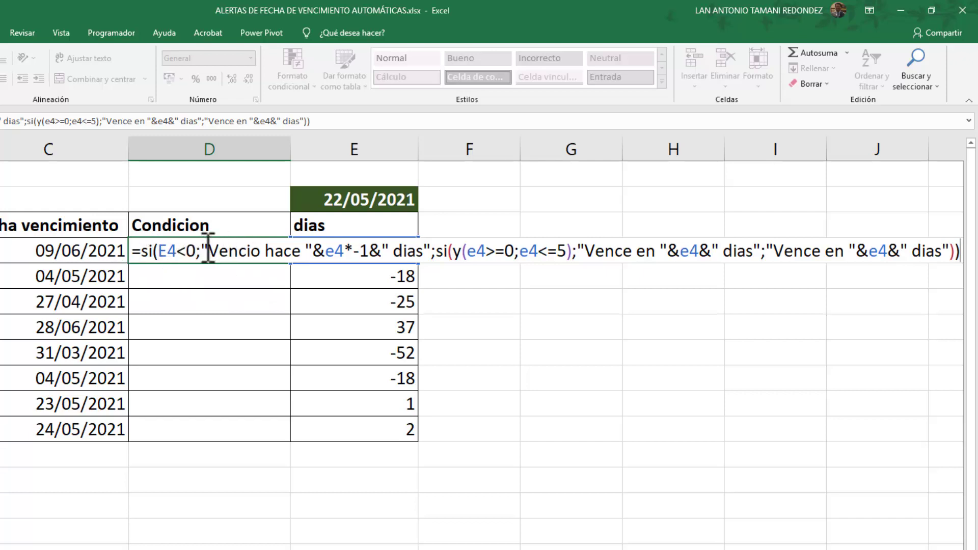
drag(207, 245, 434, 247)
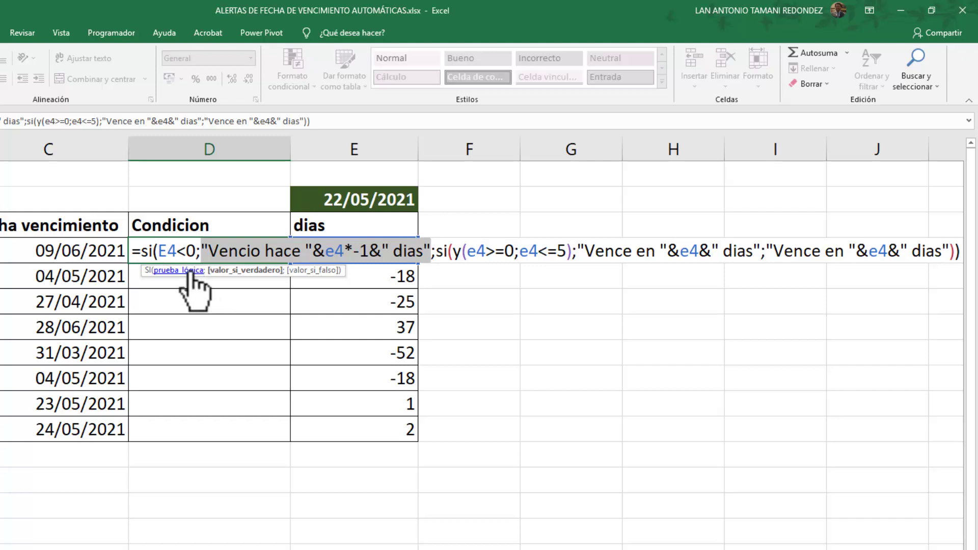
drag(436, 251, 763, 251)
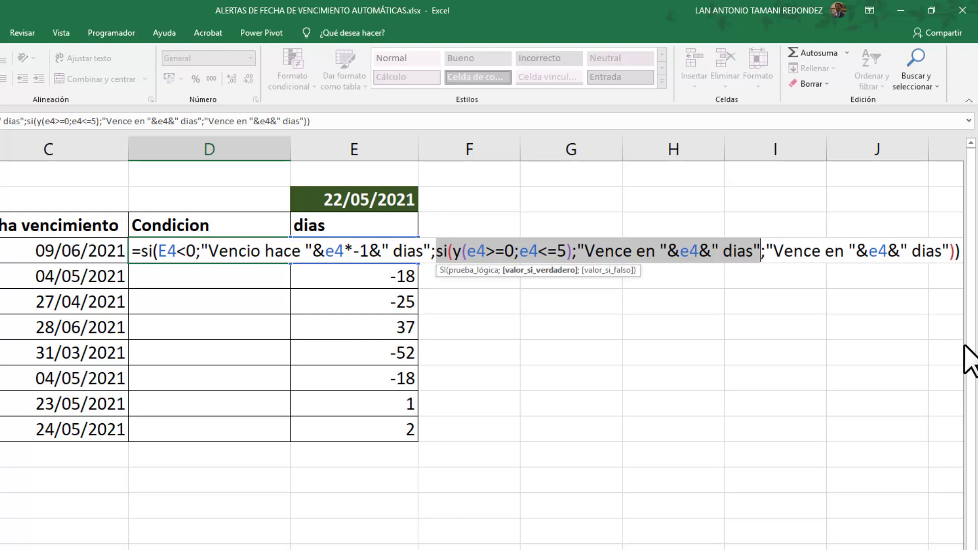
key(Return)
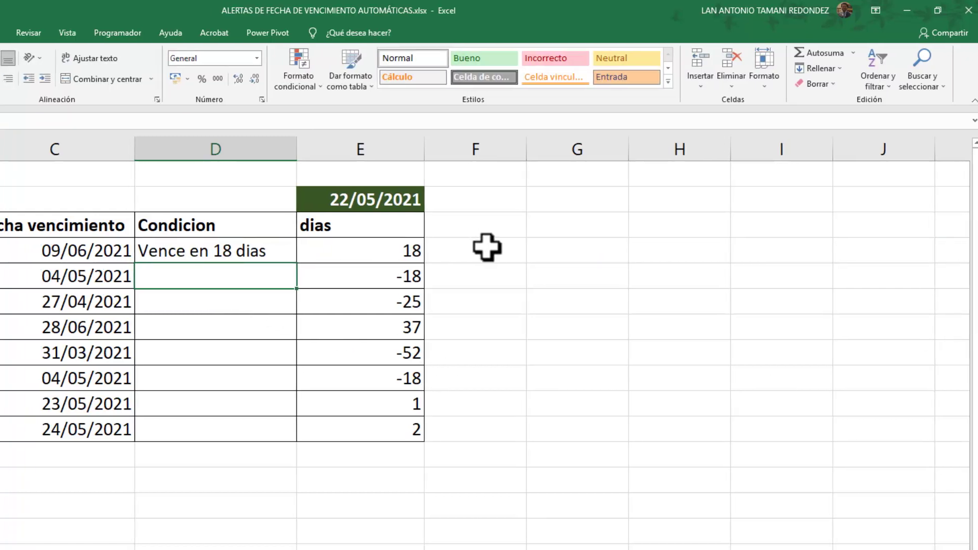
Step: Fill the D4 formula down to D11 and check the Condicion texts against the dias values
click(456, 250)
drag(502, 263, 488, 401)
drag(588, 401, 586, 434)
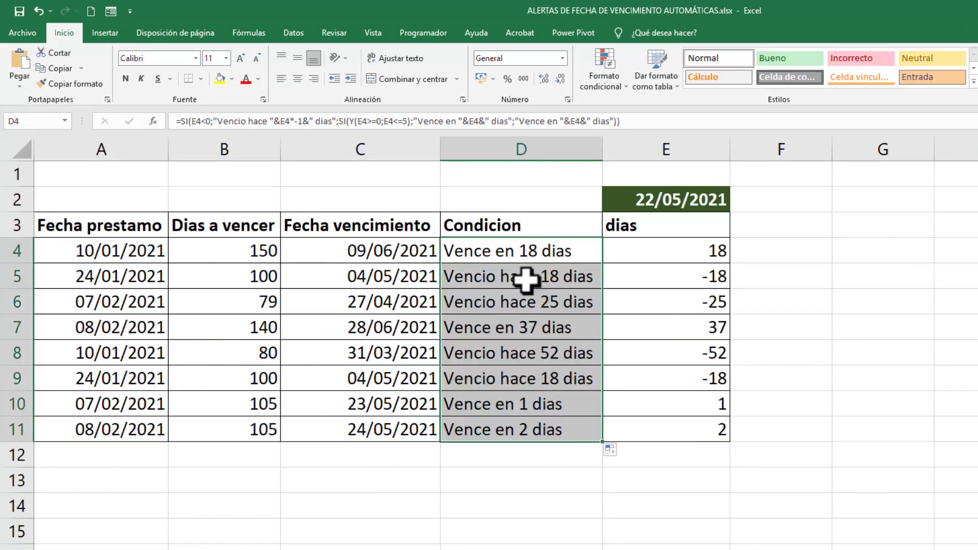
click(474, 278)
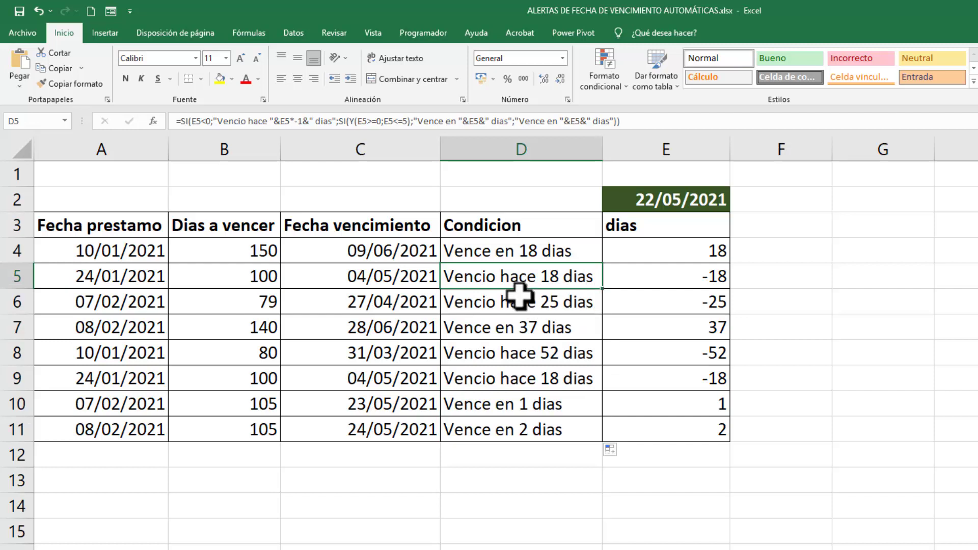
click(702, 282)
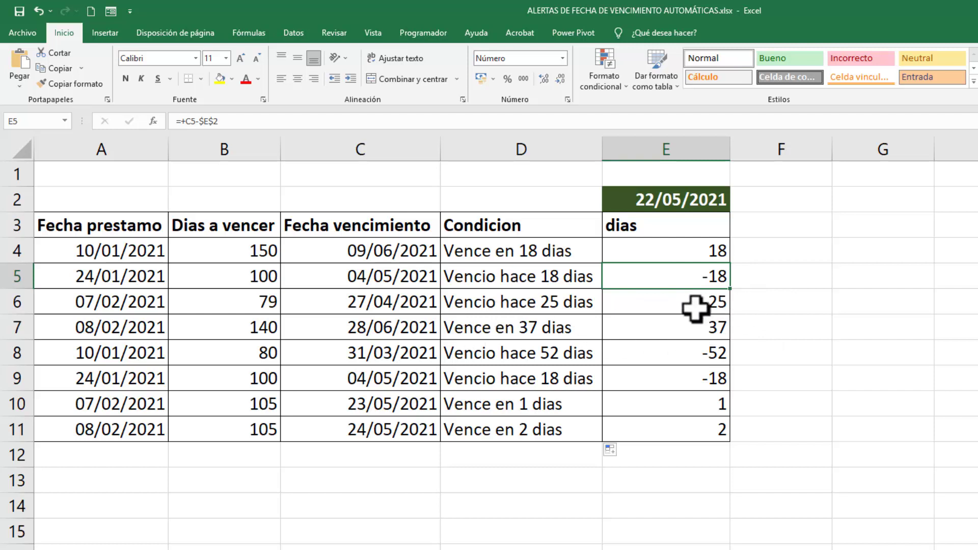
drag(696, 309, 497, 316)
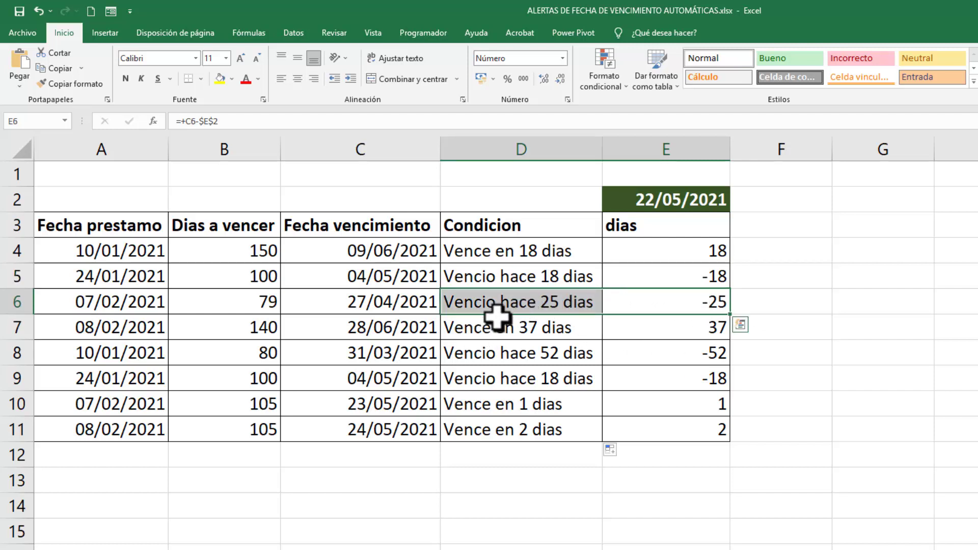
click(688, 342)
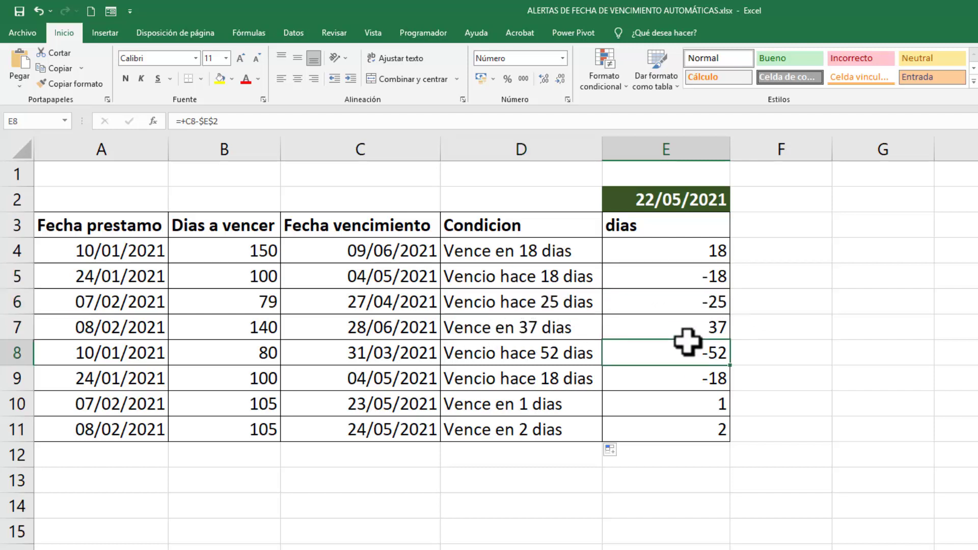
click(695, 324)
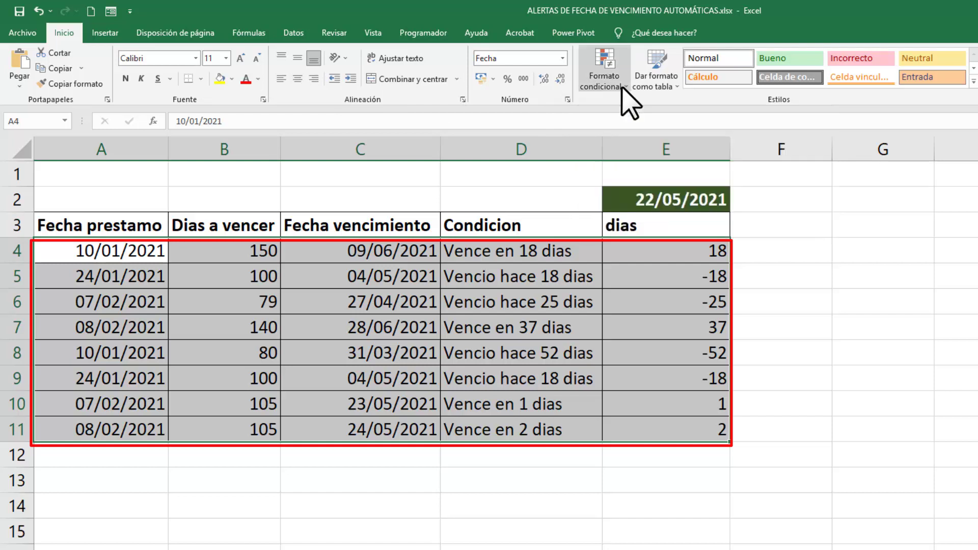
Step: Create a formula-based conditional formatting rule for A4:E11 with the condition =$E4<0
click(604, 80)
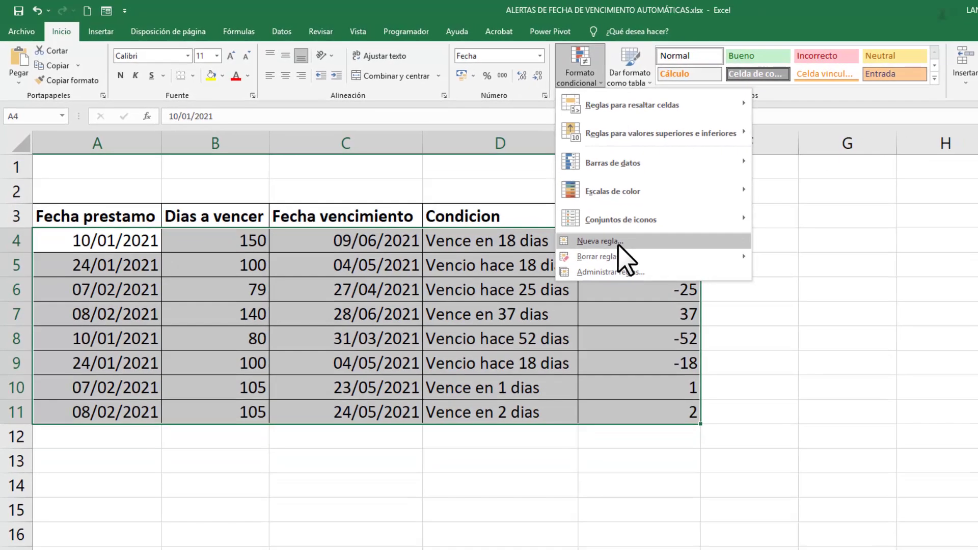
click(644, 254)
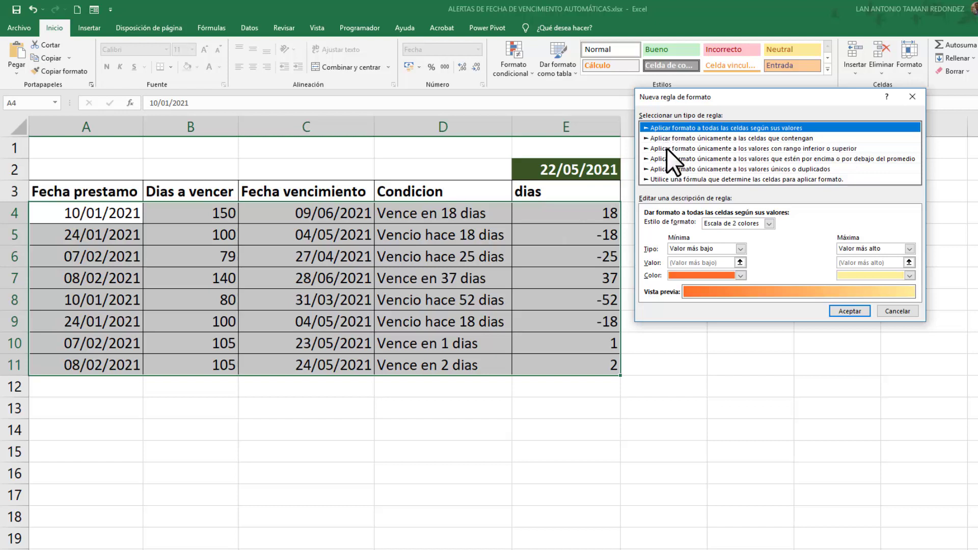
click(672, 180)
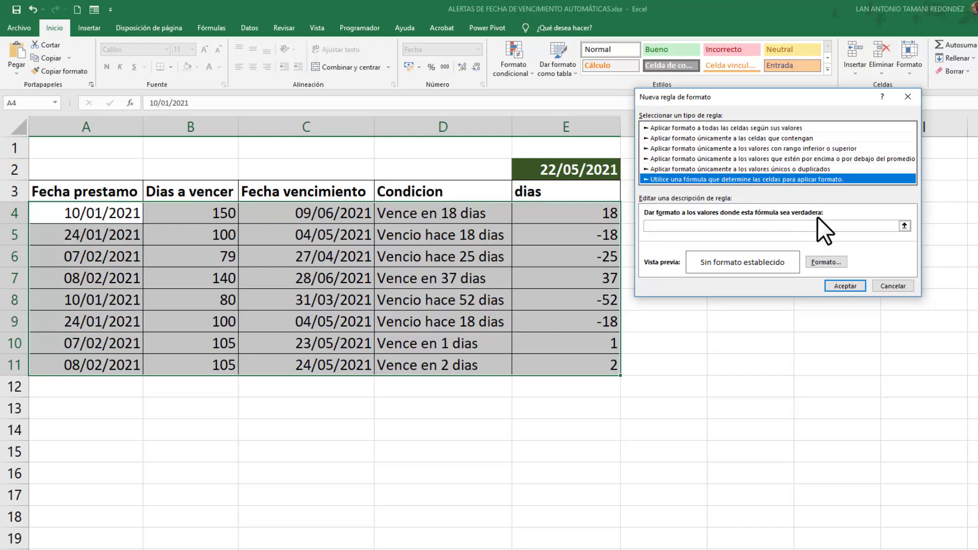
click(661, 226)
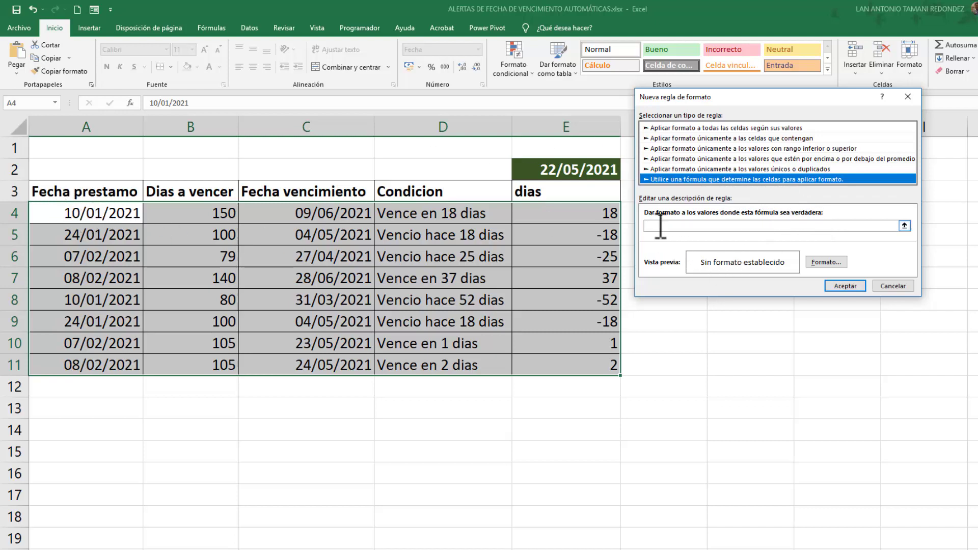
click(661, 226)
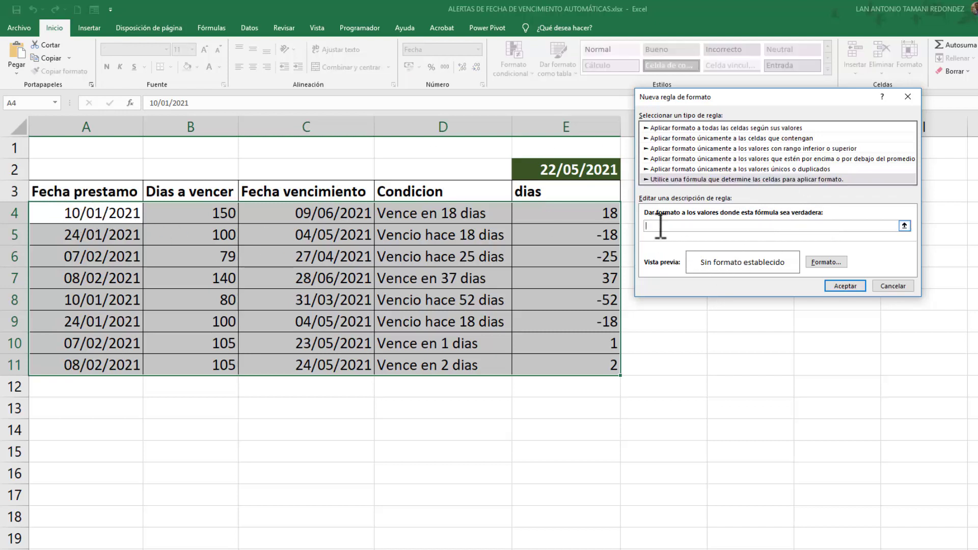
click(555, 214)
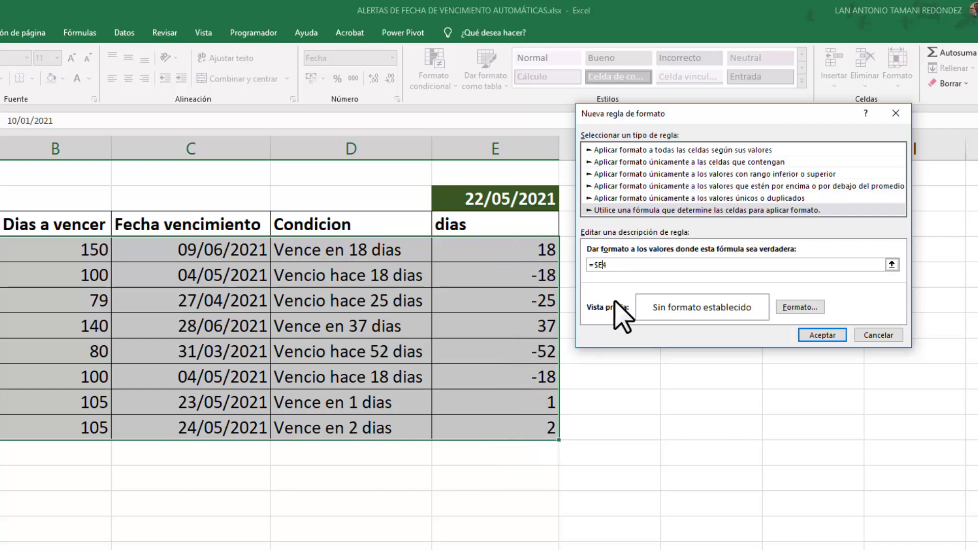
click(625, 265)
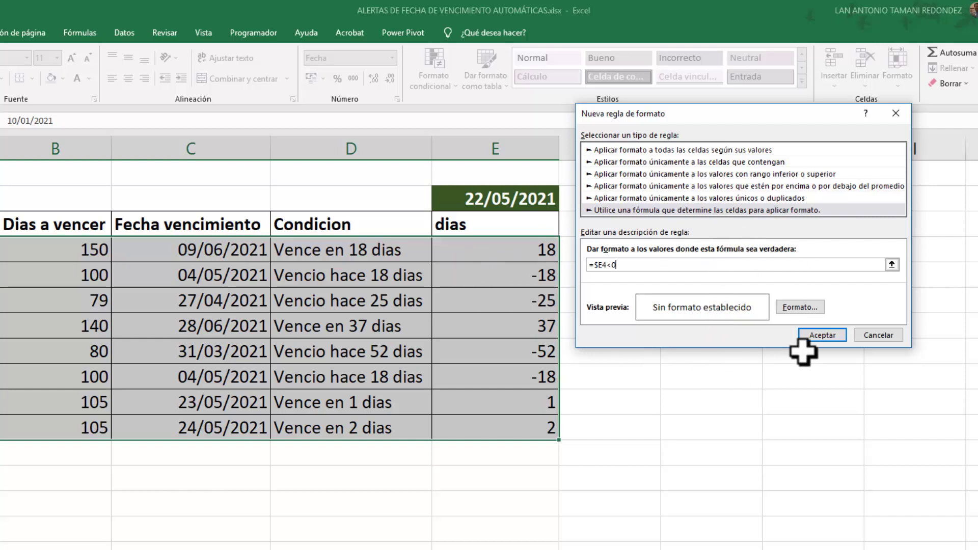
Step: Give the =$E4<0 rule a dark red fill with bold white font and apply it to the table
click(809, 309)
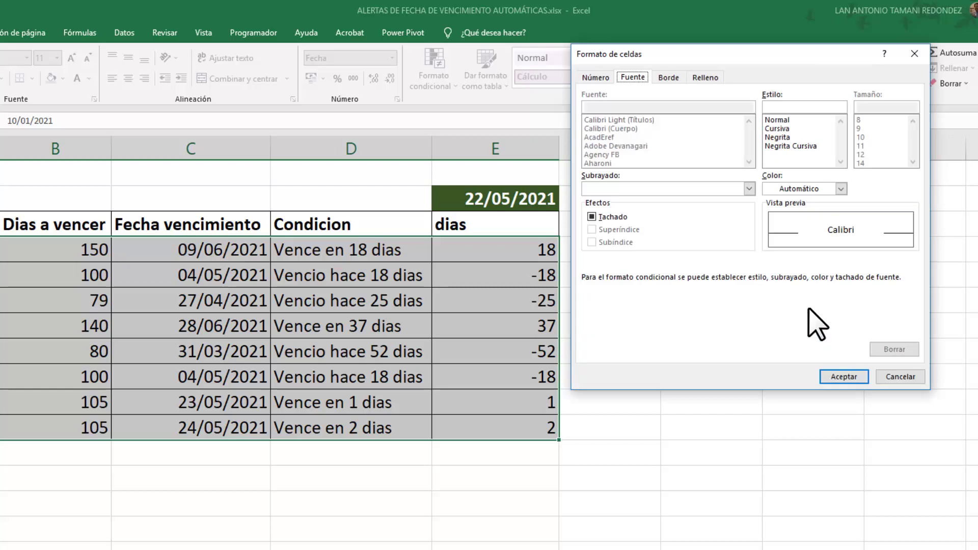
click(707, 78)
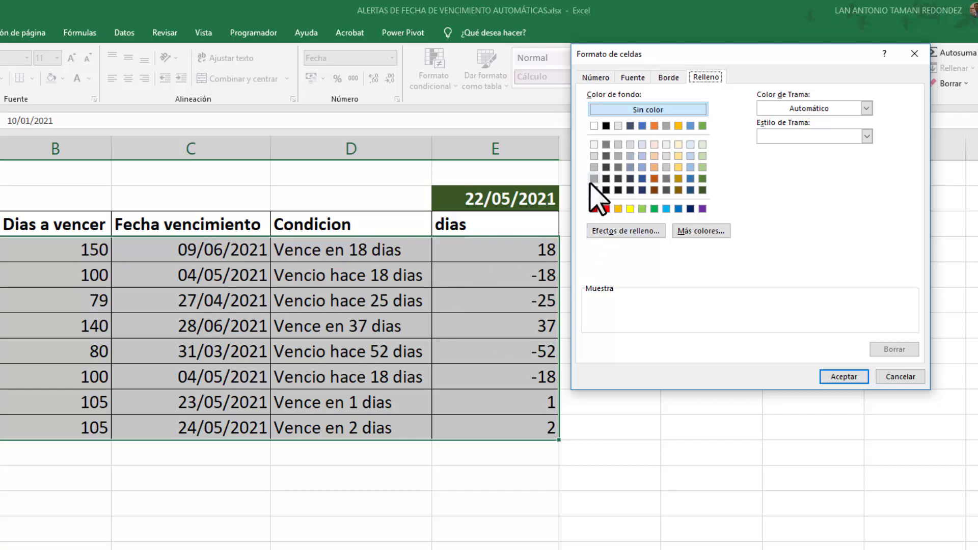
click(594, 210)
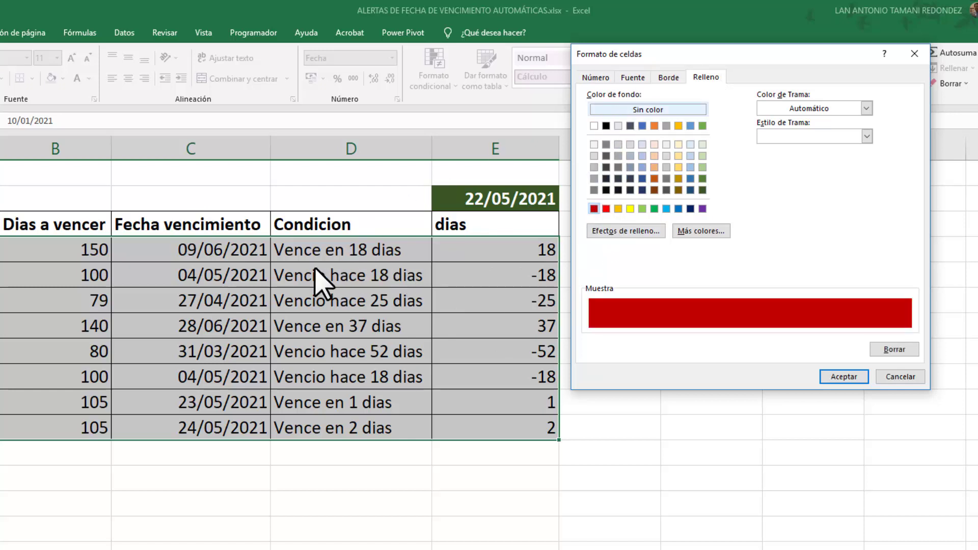
click(633, 77)
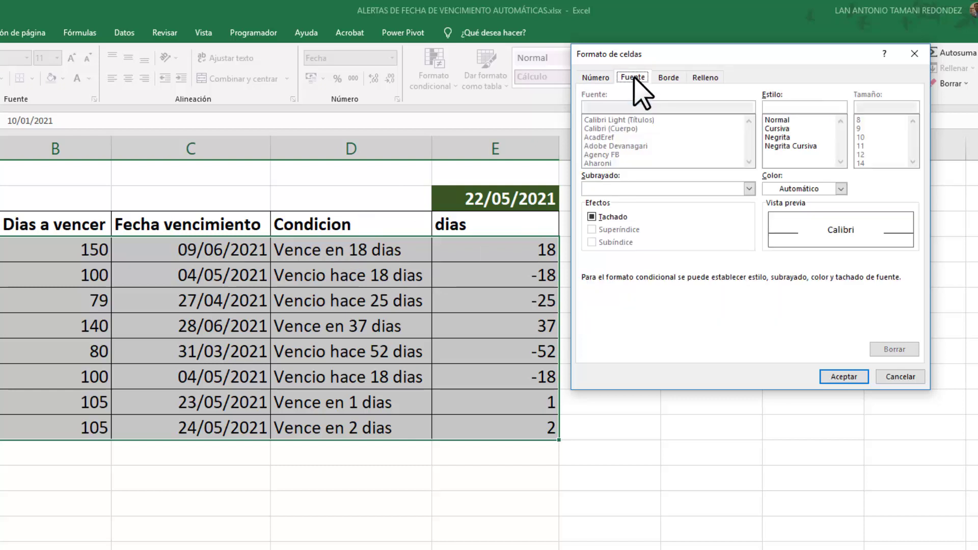
click(782, 138)
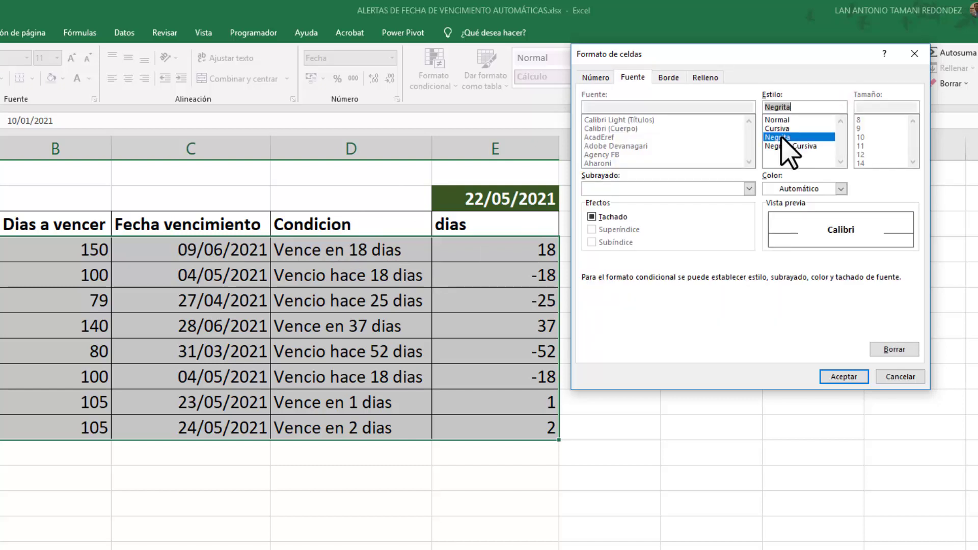
click(841, 189)
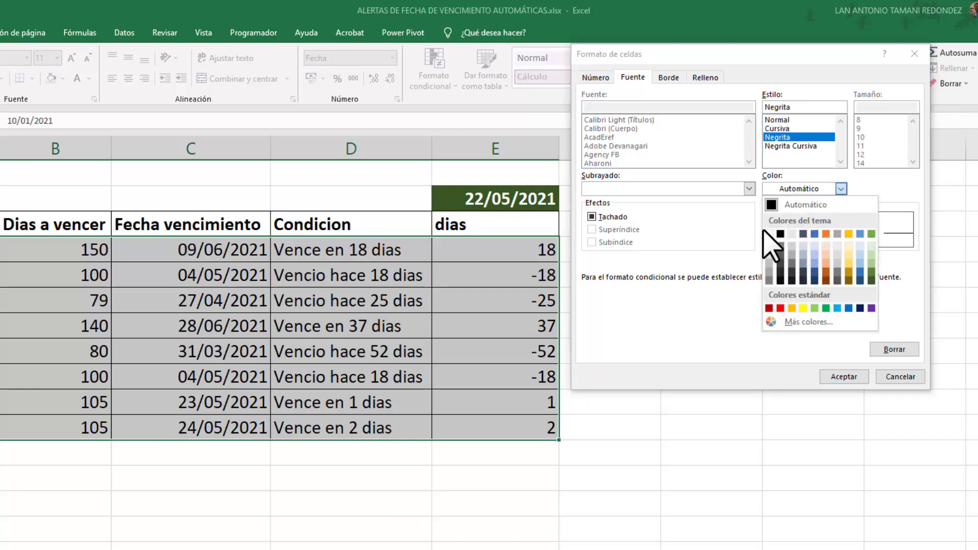
click(769, 234)
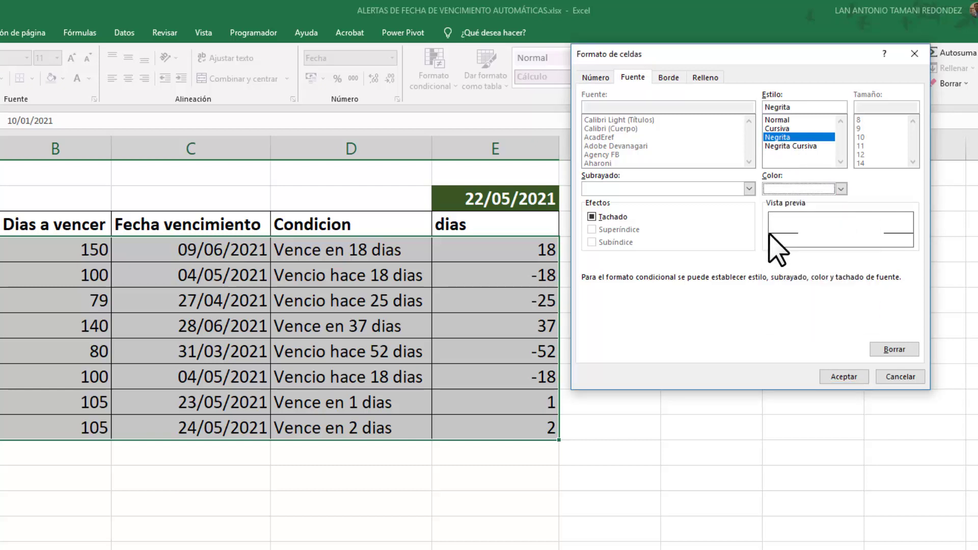
click(852, 378)
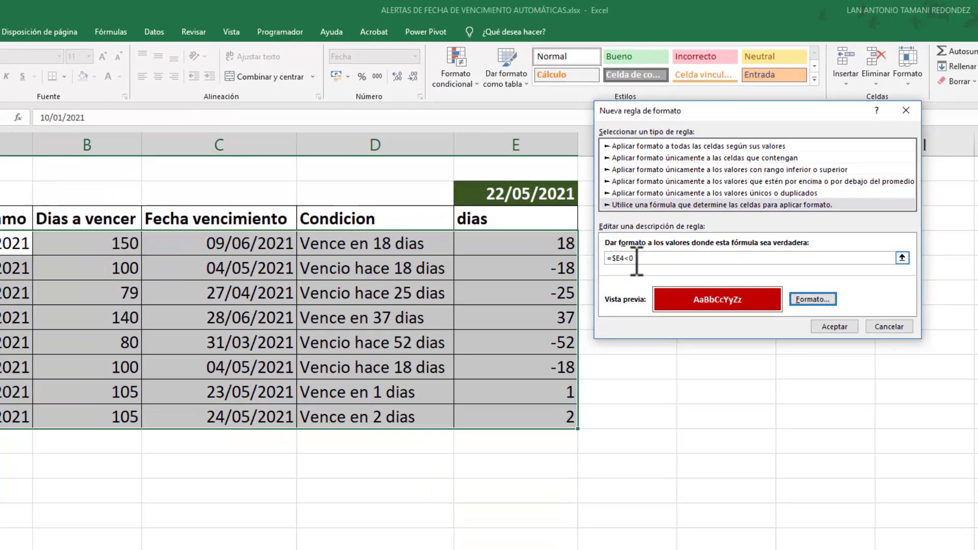
click(835, 327)
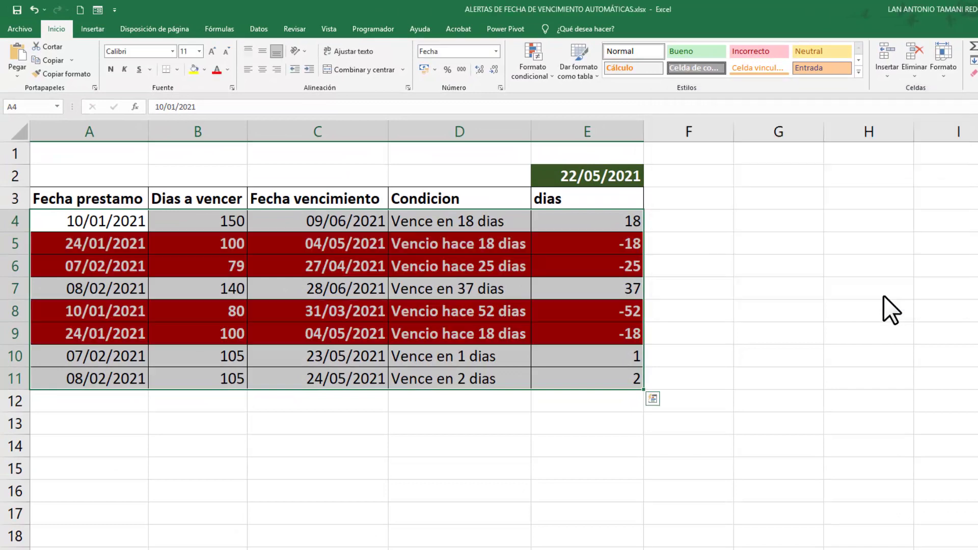
Step: Check the dias values of the red rows 5, 6, 8 and 9 against the rule's condition
click(333, 262)
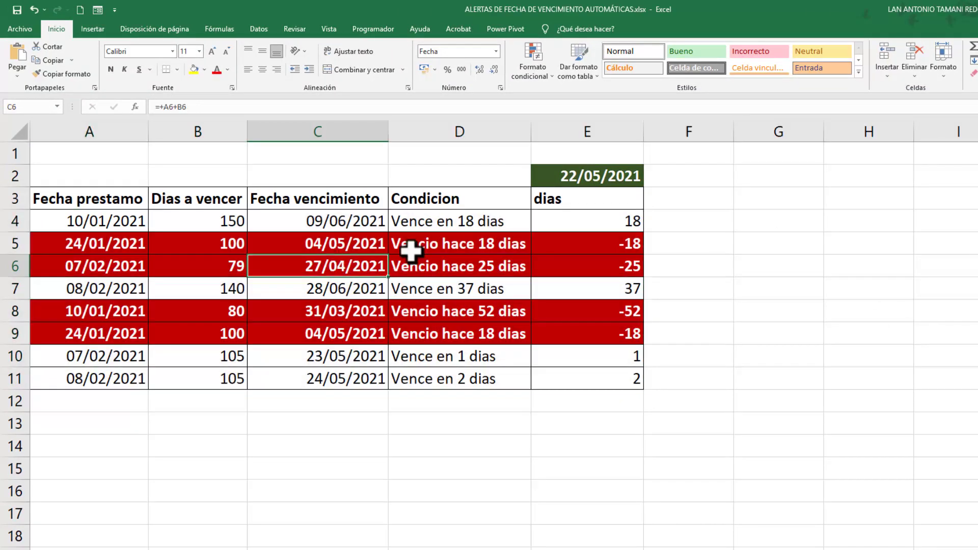
click(626, 245)
click(629, 263)
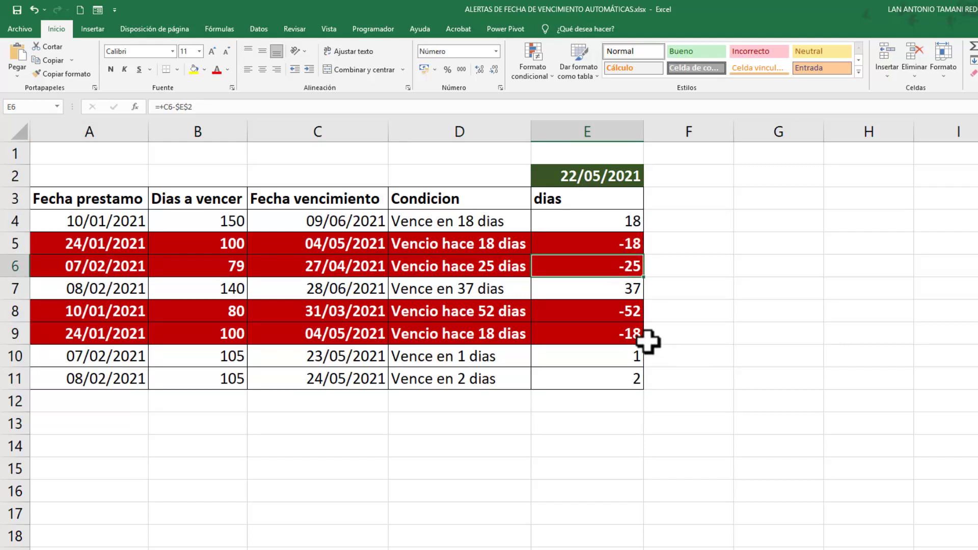
click(629, 312)
click(629, 334)
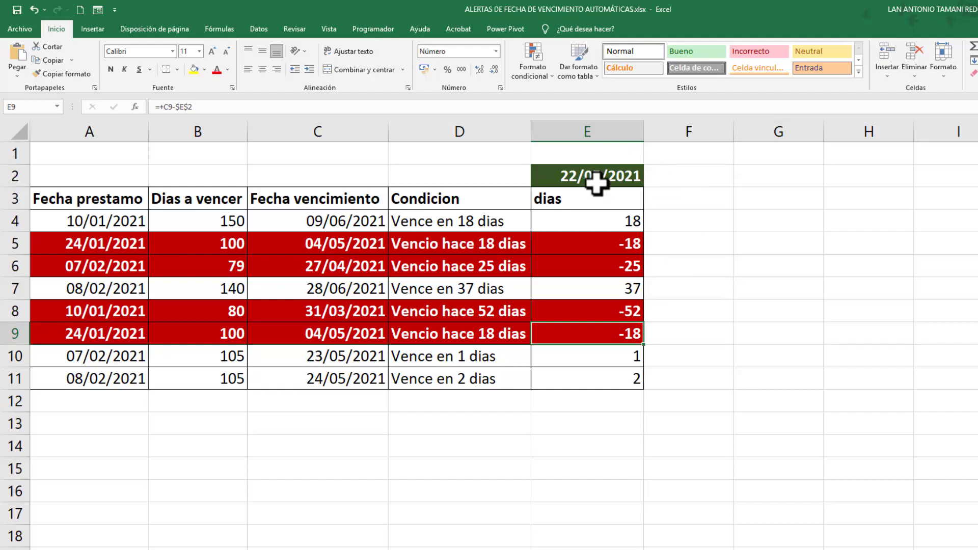
Step: Start another formula-based conditional formatting rule for A4:E11 that refers to $E4 with only the column fixed
drag(66, 224, 612, 379)
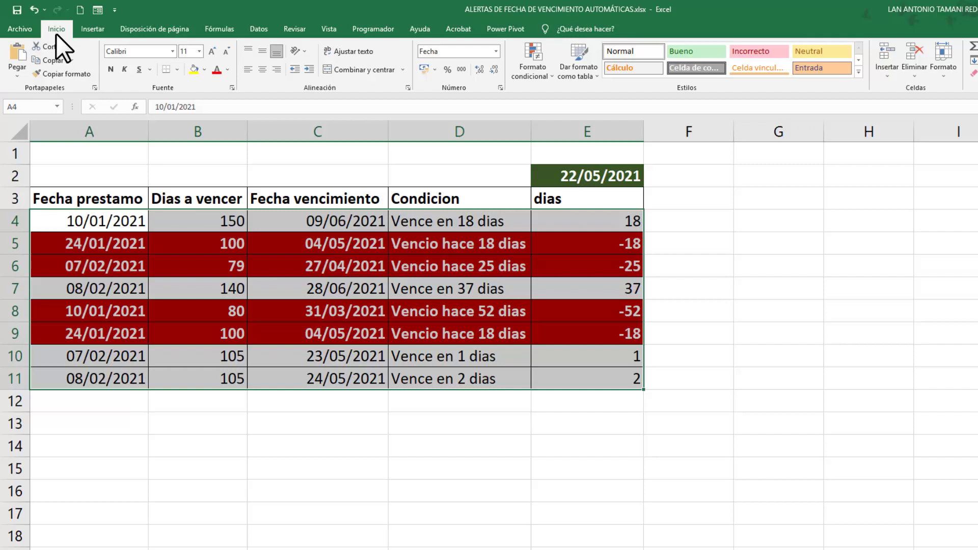
click(536, 72)
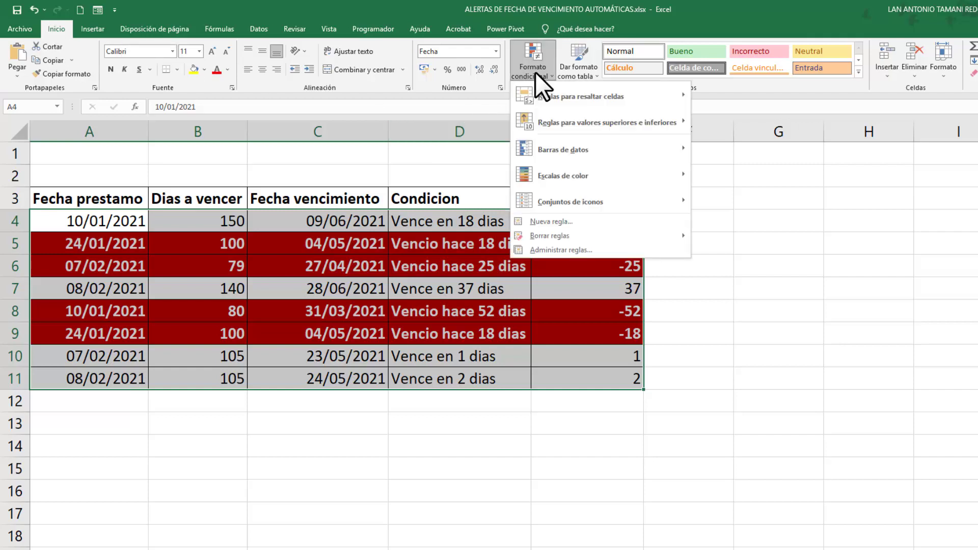
click(545, 222)
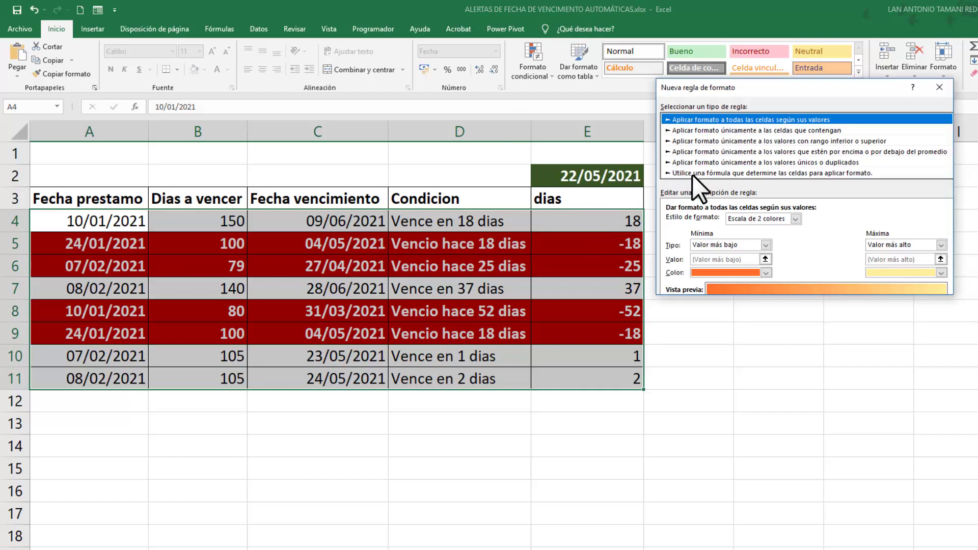
click(686, 174)
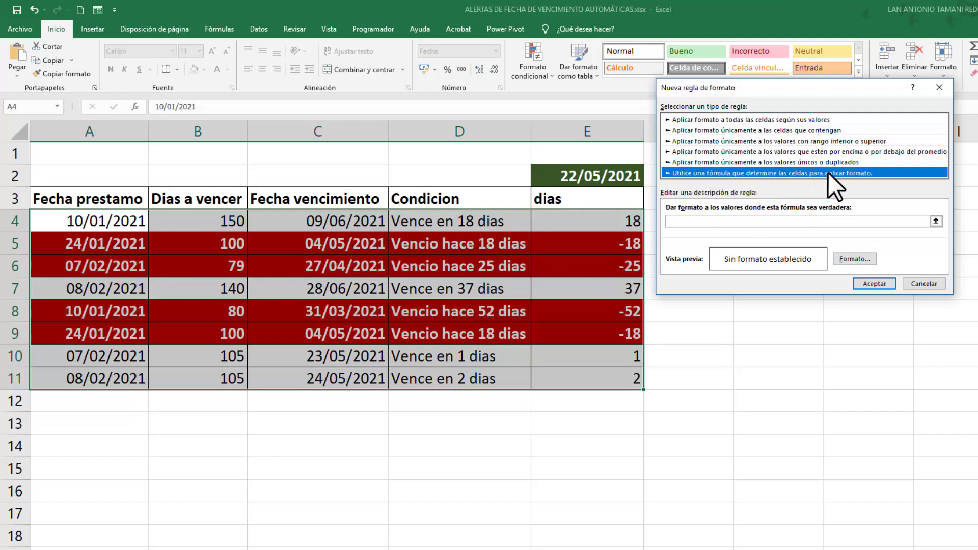
click(686, 222)
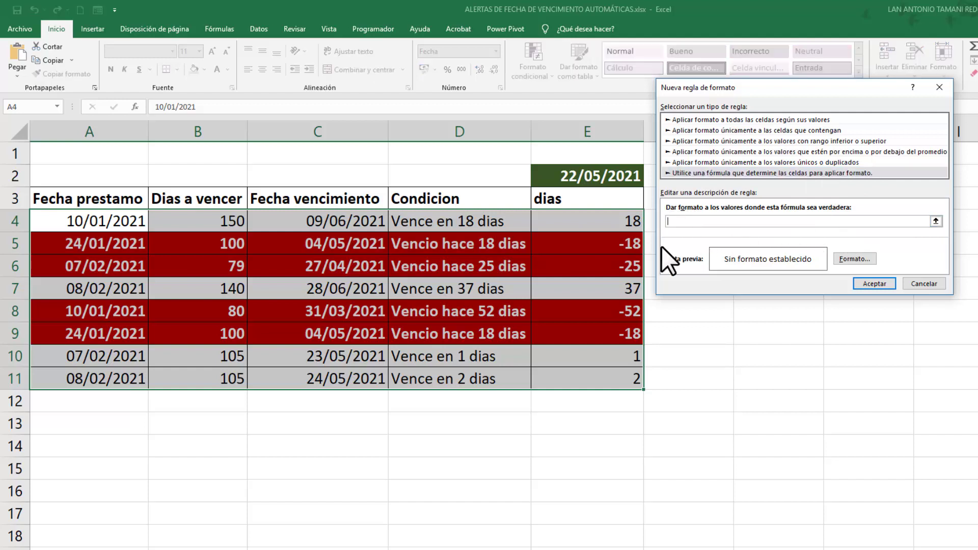
click(560, 220)
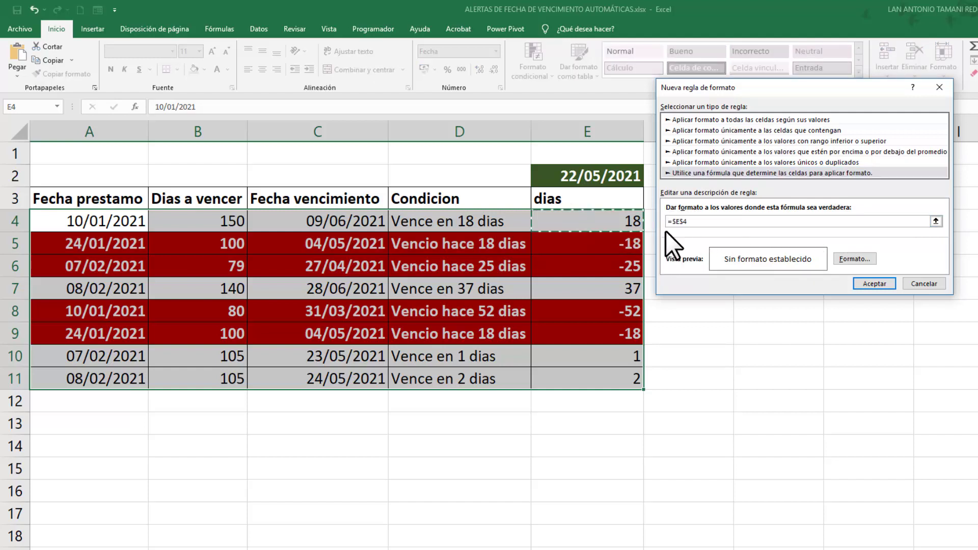
click(687, 222)
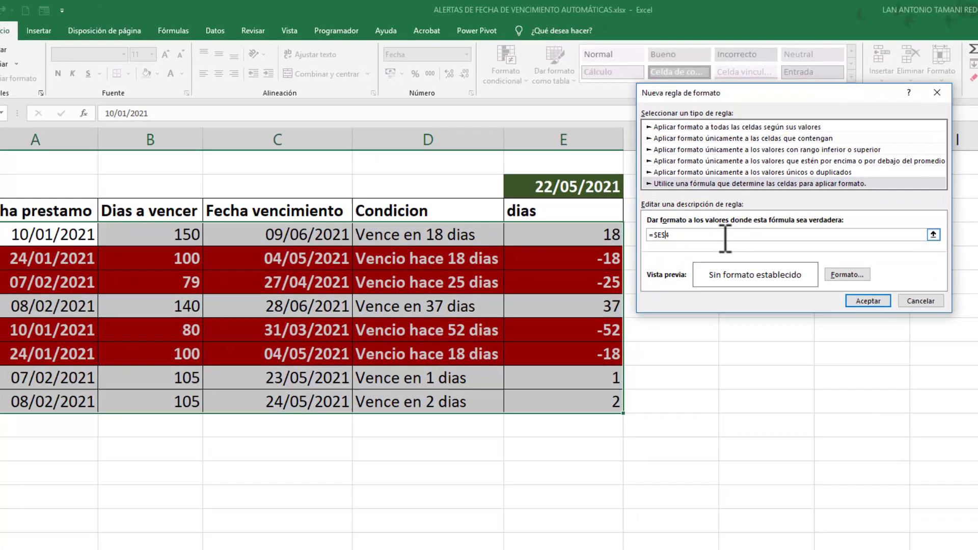
key(BackSpace)
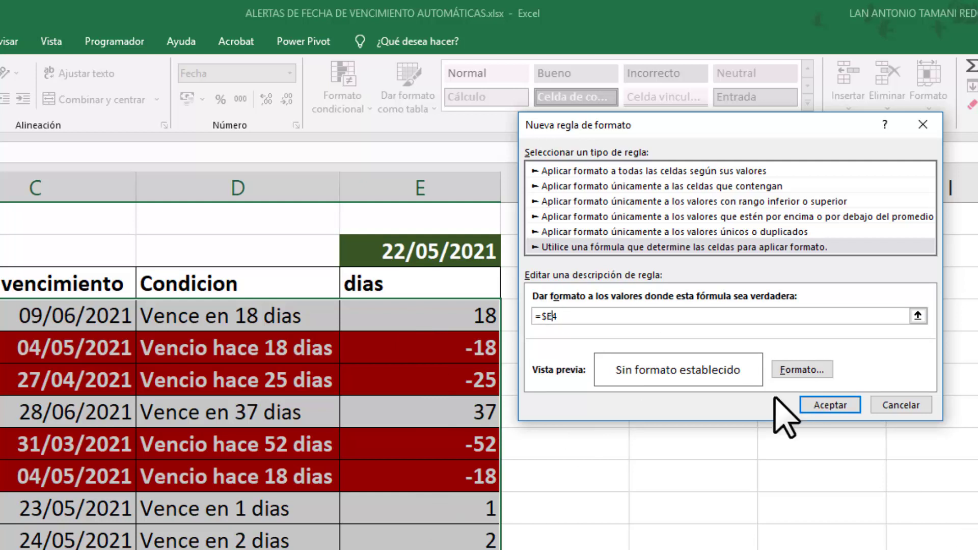
Step: Wrap the rule's reference in the Y function and make $E4>=0 its first condition
click(557, 318)
text(y()
click(542, 316)
key(Delete)
key(Delete)
text(Y)
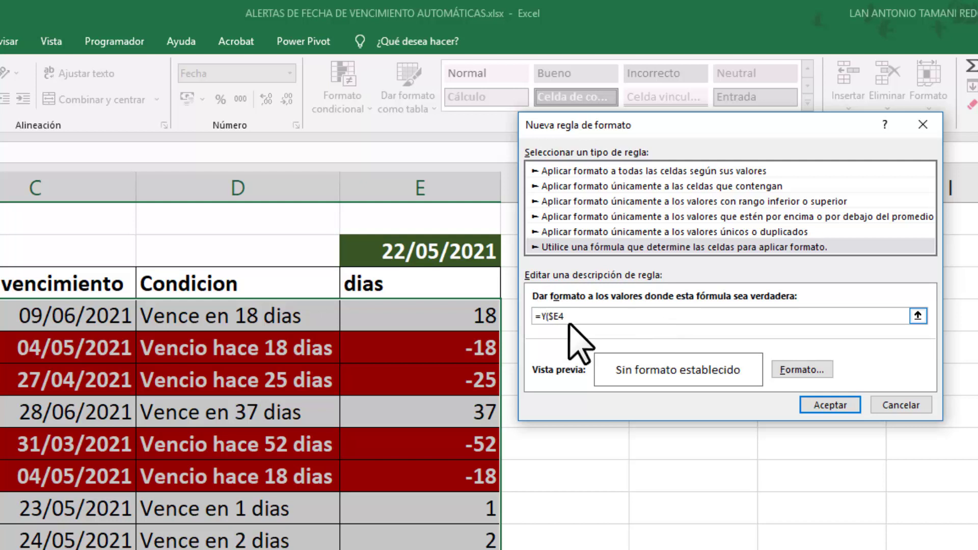
click(597, 317)
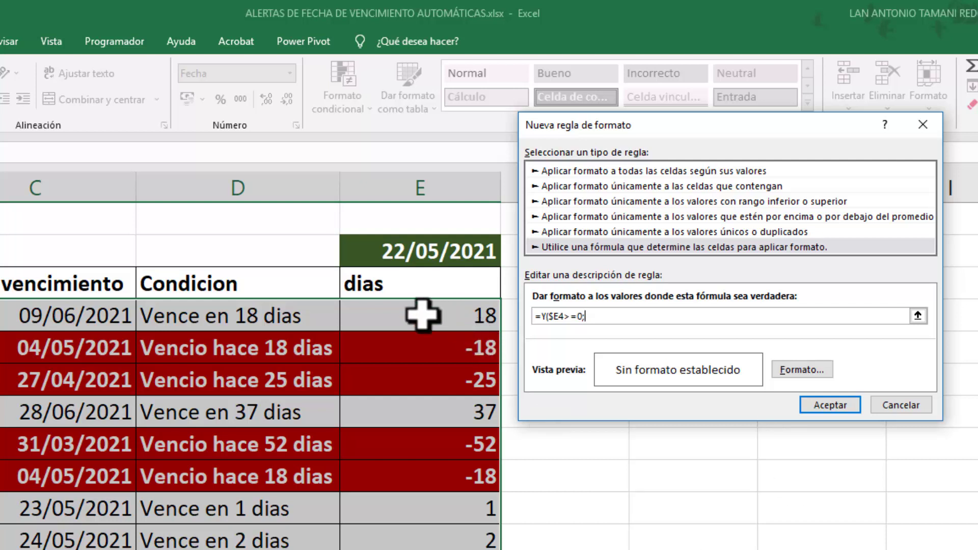
Step: Add $E4<=5 as the second condition and close the formula as =Y($E4>=0;$E4<=5)
click(398, 319)
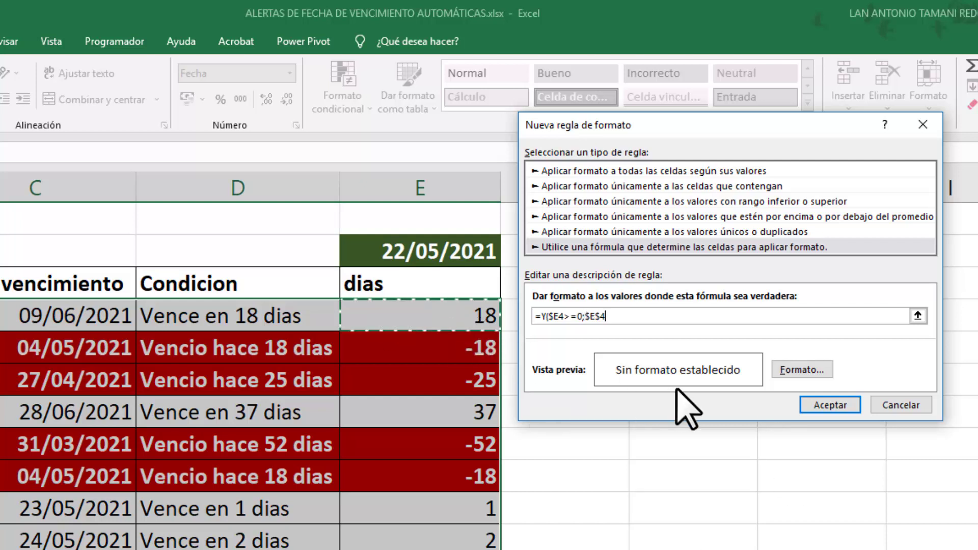
click(606, 316)
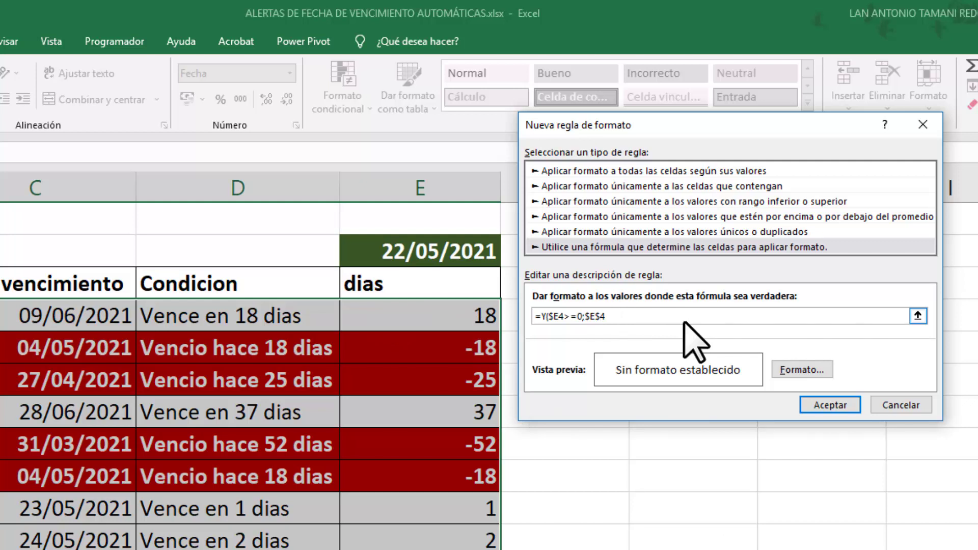
key(BackSpace)
text(+$B$4)
key(BackSpace)
key(BackSpace)
key(BackSpace)
key(BackSpace)
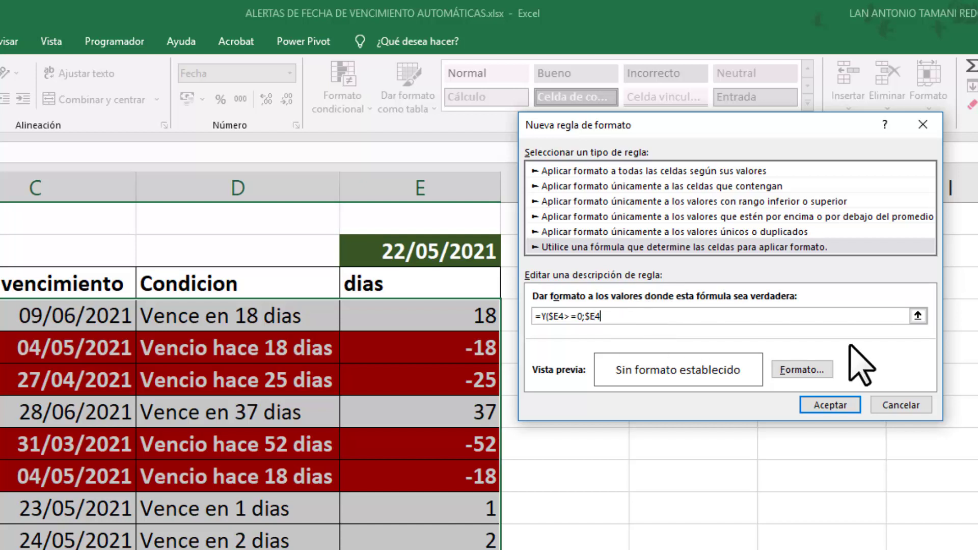
text(<=5)
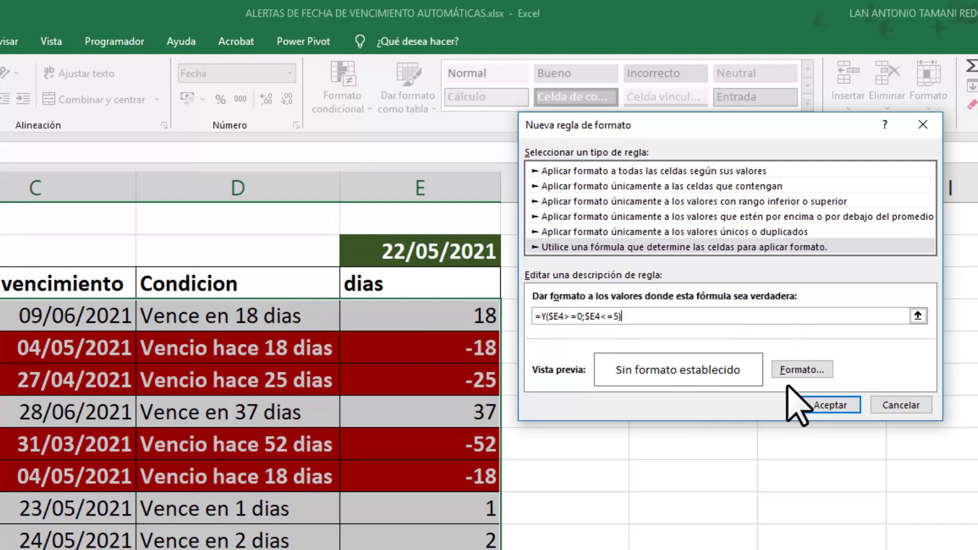
Step: Give the =Y($E4>=0;$E4<=5) rule an orange fill with bold white font and apply it to the table
click(818, 371)
click(684, 78)
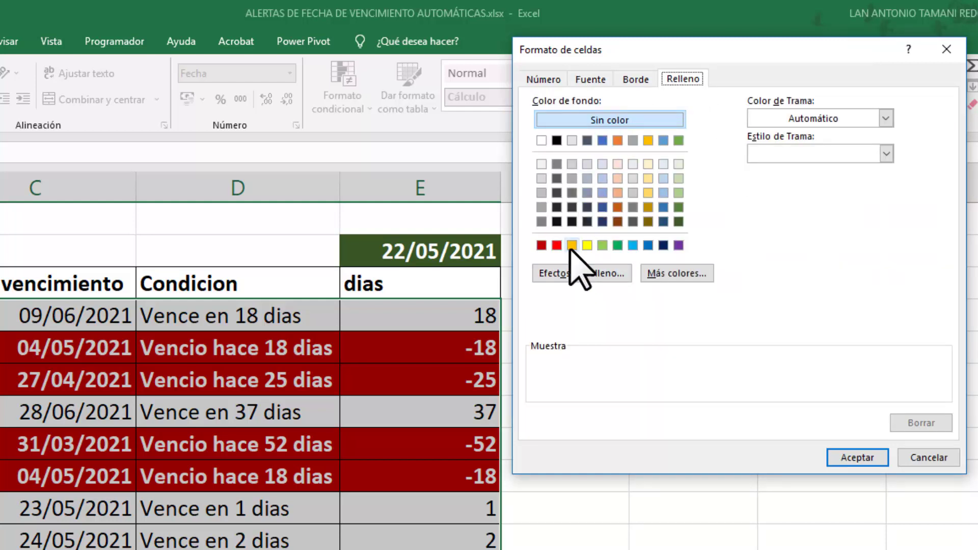
click(572, 246)
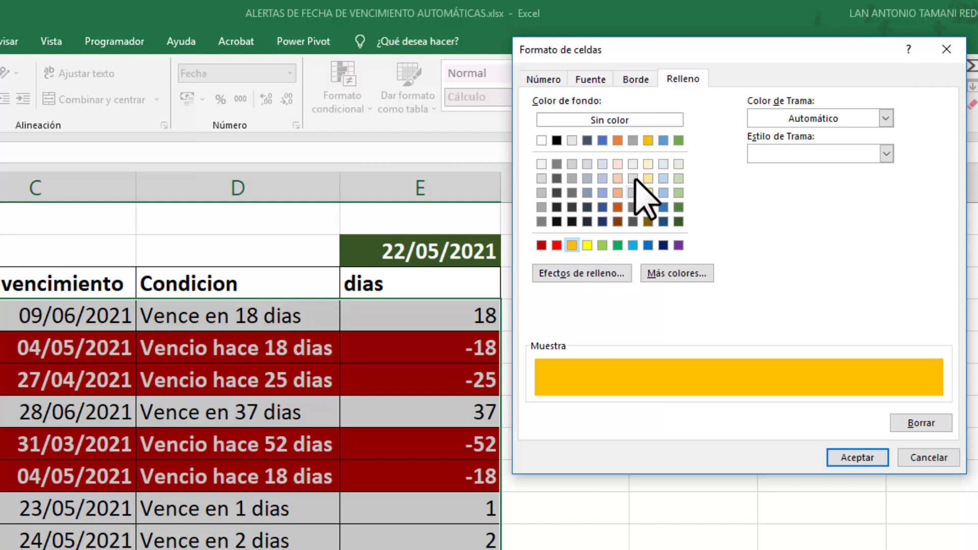
click(591, 81)
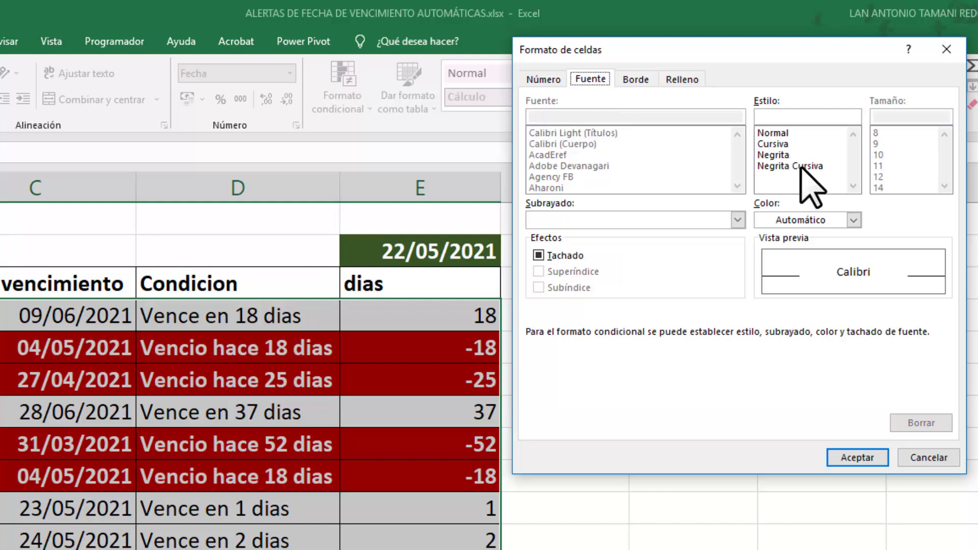
click(775, 154)
click(859, 221)
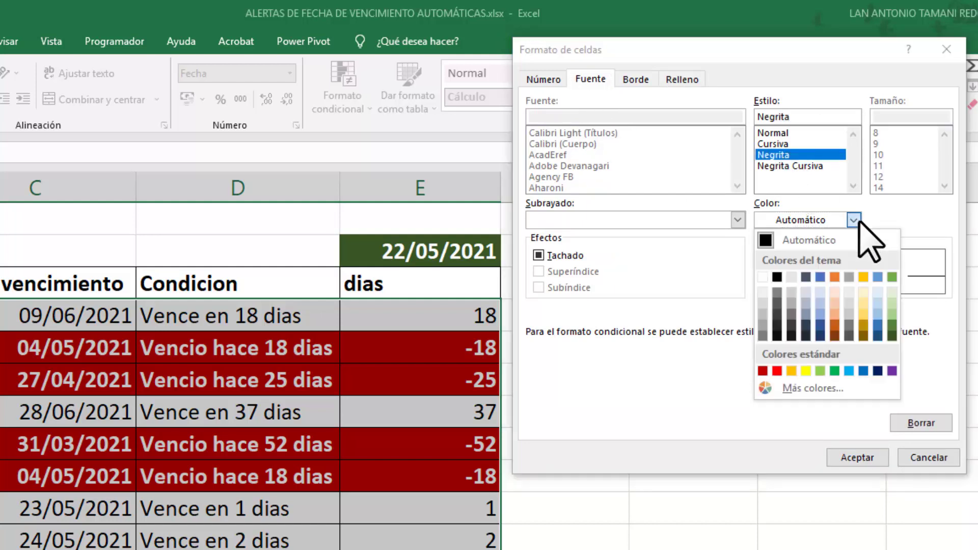
click(762, 277)
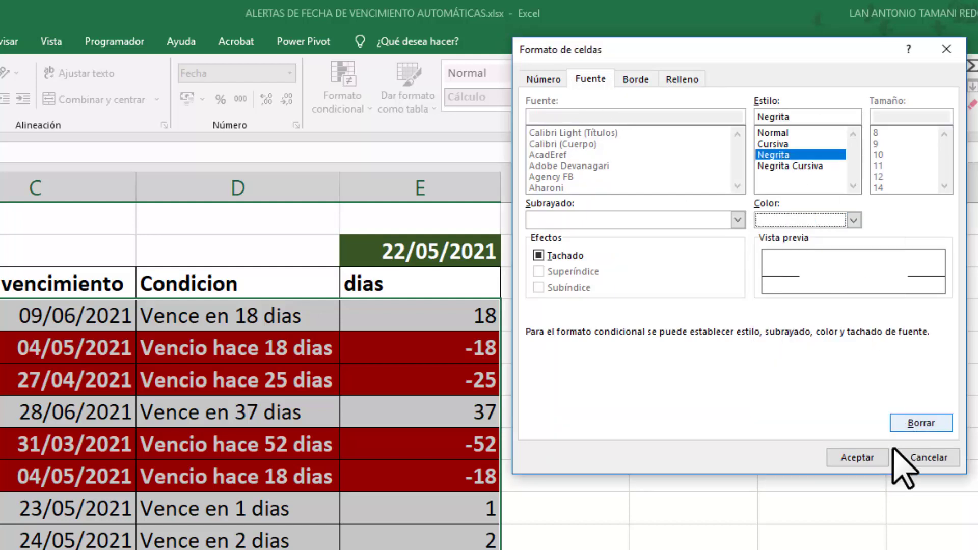
click(861, 457)
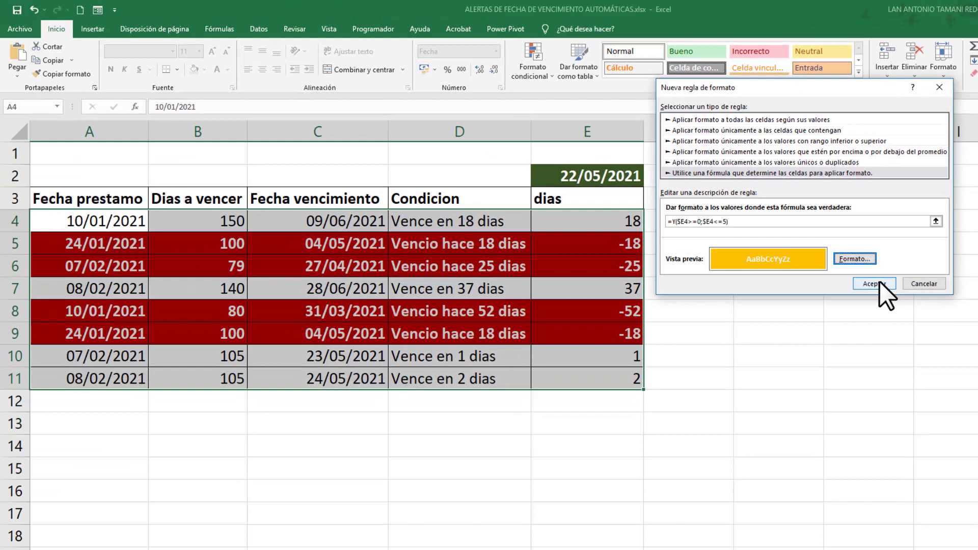
click(838, 405)
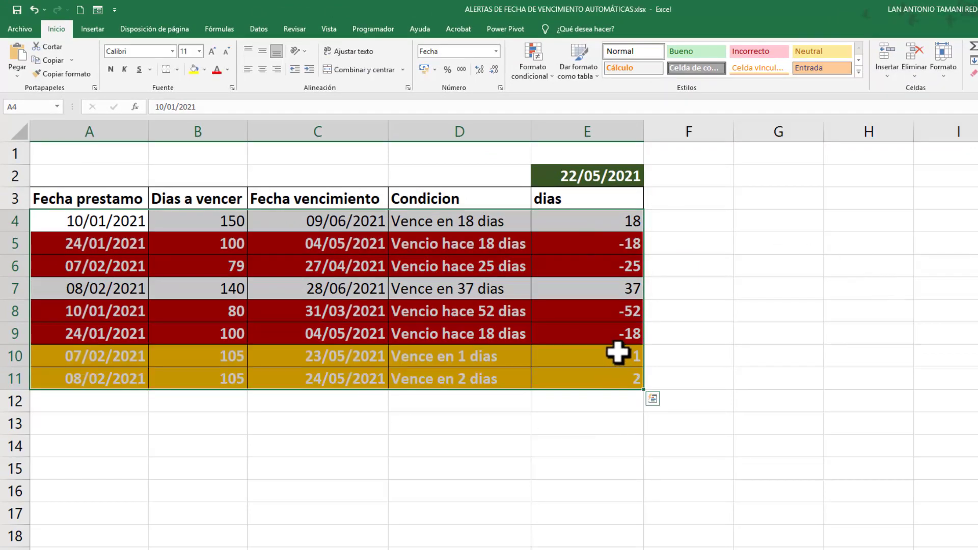
Step: Check the dias values of the orange rows 10 and 11 against the 0 to 5 day condition
click(616, 380)
click(614, 355)
click(613, 384)
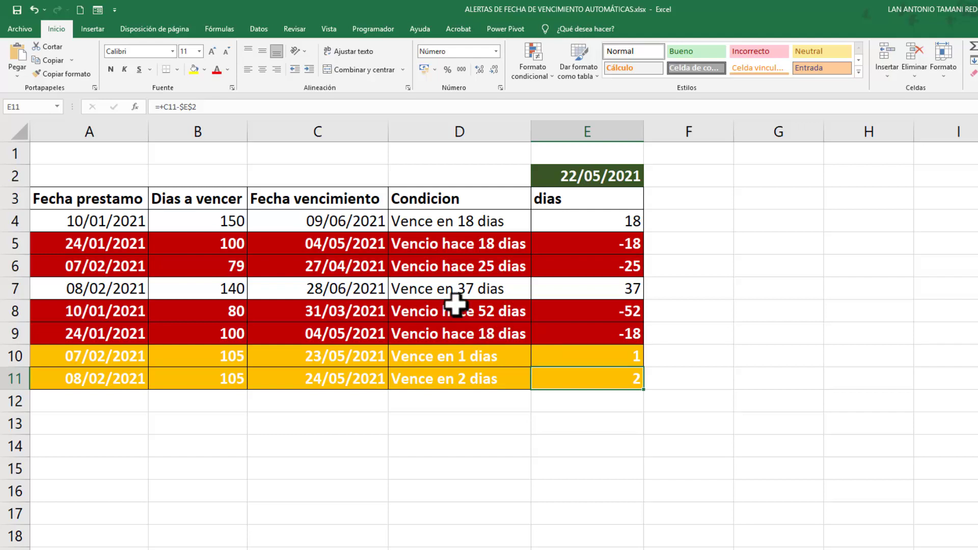
click(43, 223)
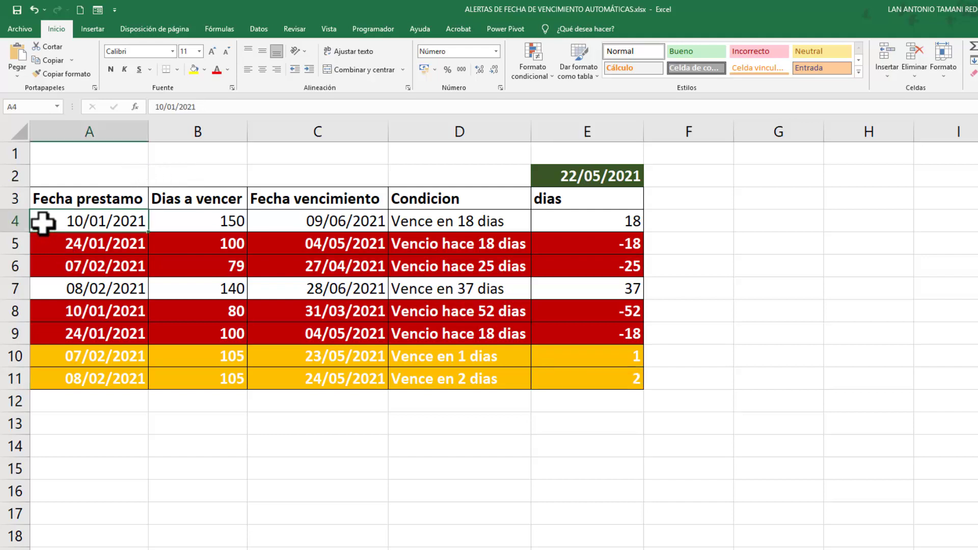
Step: Select the table data A4:E11 and create a new conditional formatting rule that uses a formula
drag(43, 223, 593, 380)
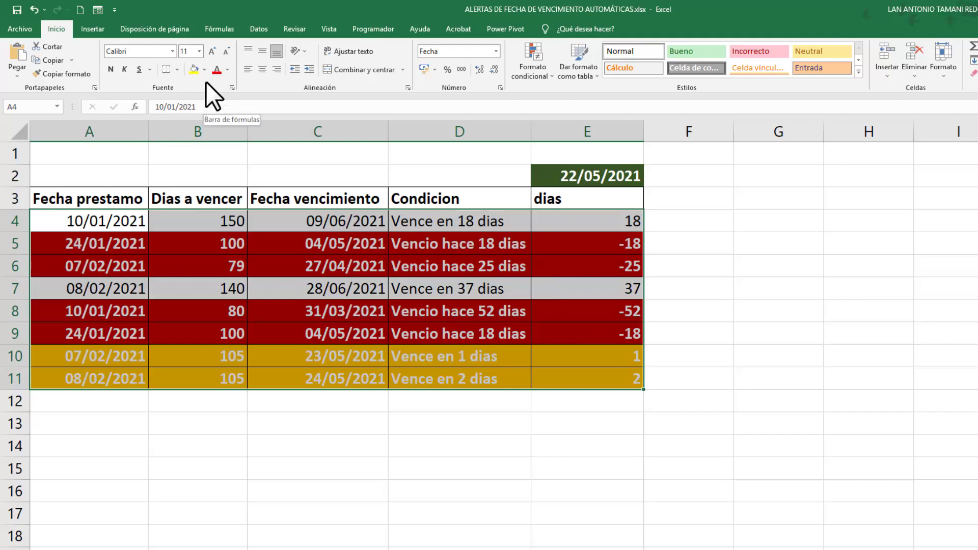
click(59, 219)
drag(208, 242, 637, 387)
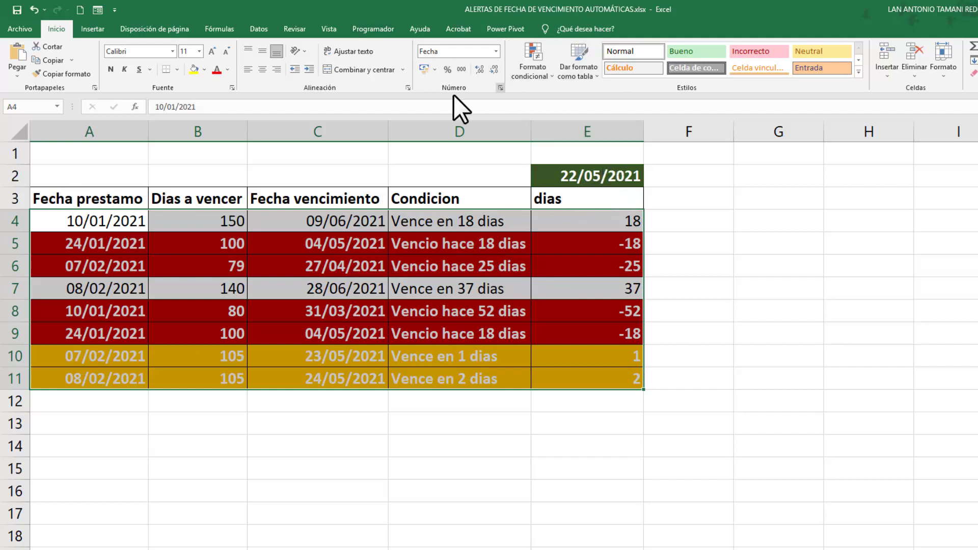
click(544, 75)
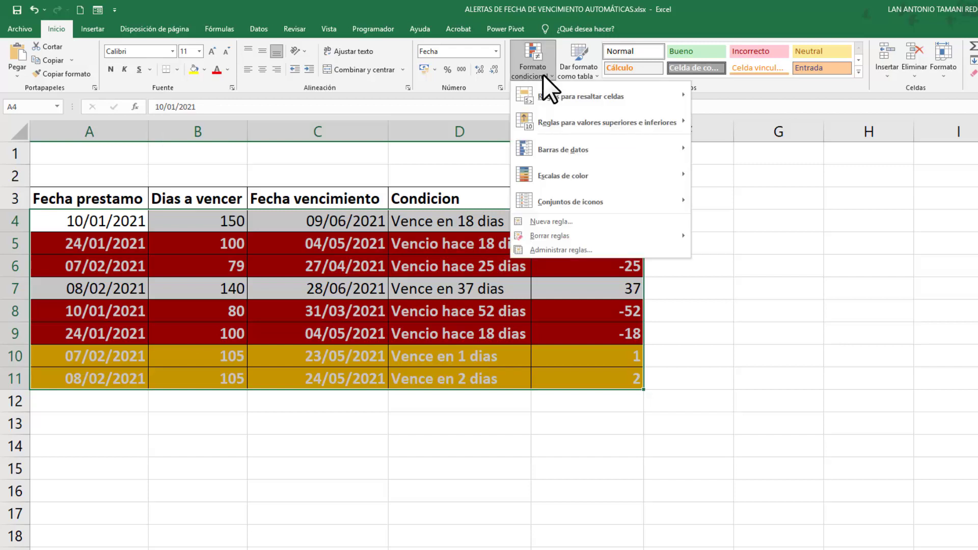
click(559, 220)
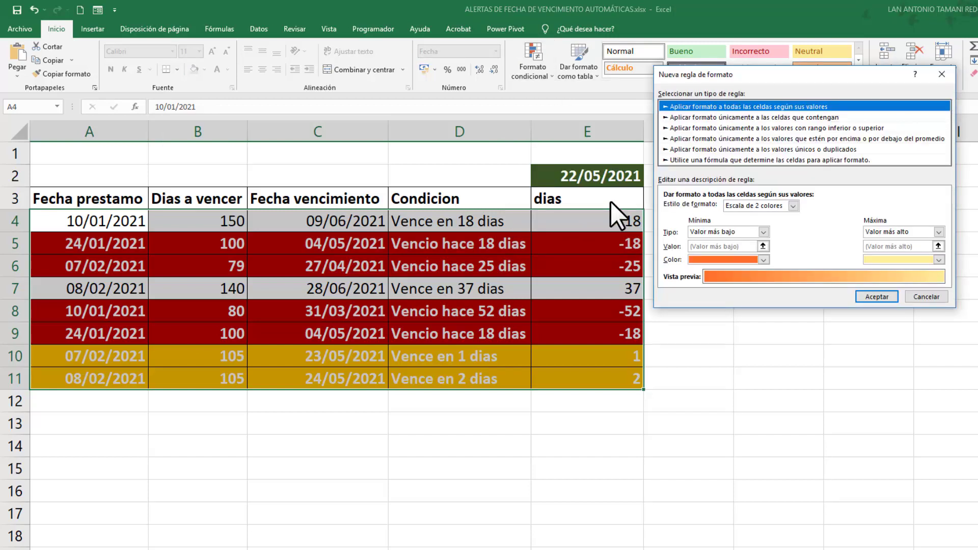
click(695, 160)
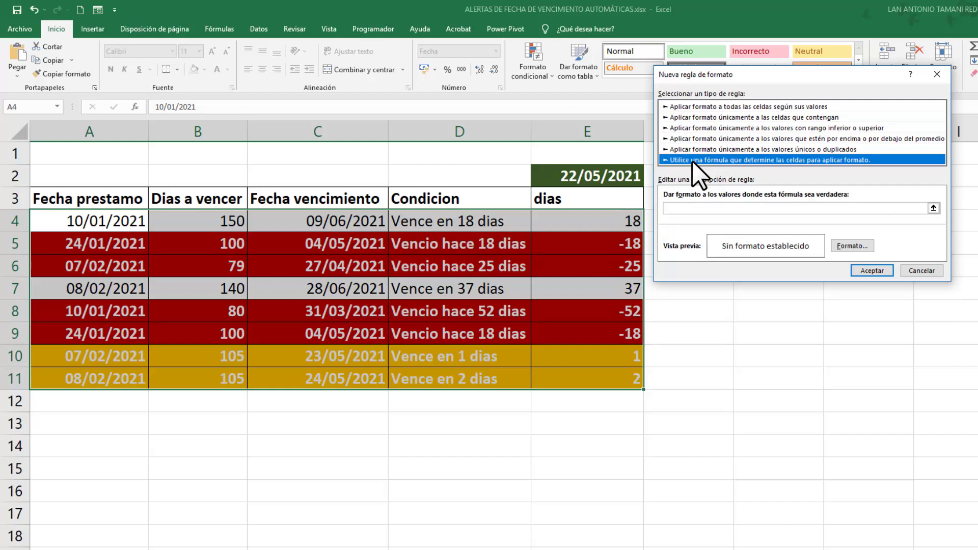
Step: Enter =$E4>5 as the new rule's formula, with only the column reference fixed
click(673, 210)
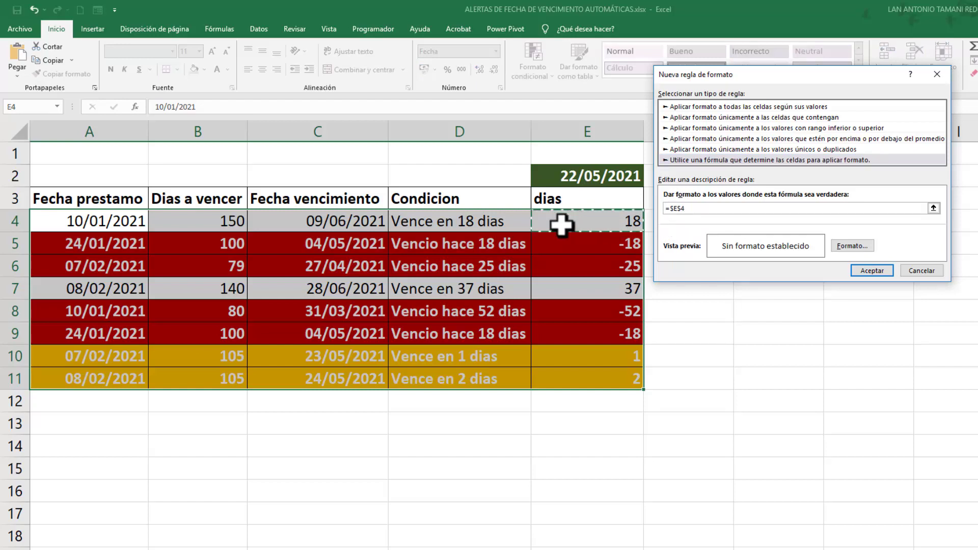
click(684, 209)
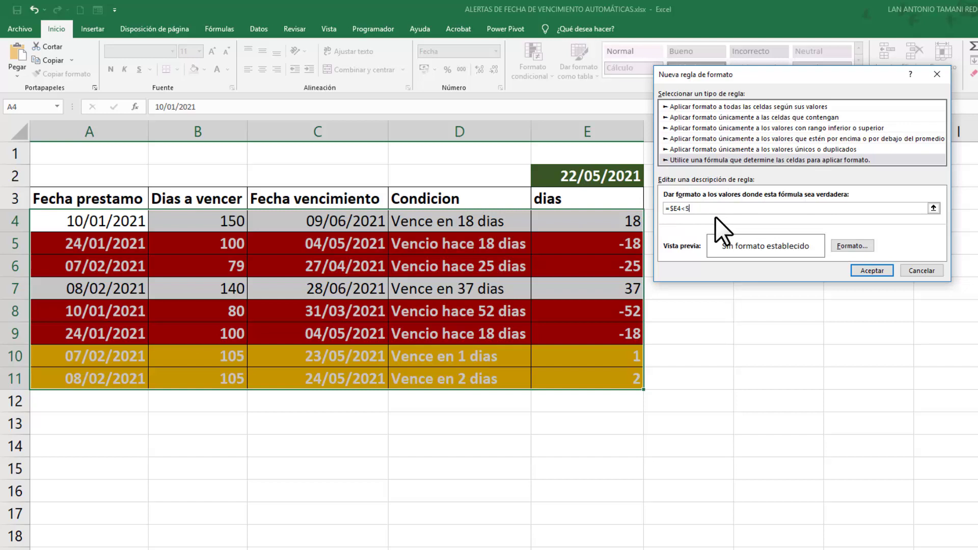
key(BackSpace)
key(BackSpace)
text(>5)
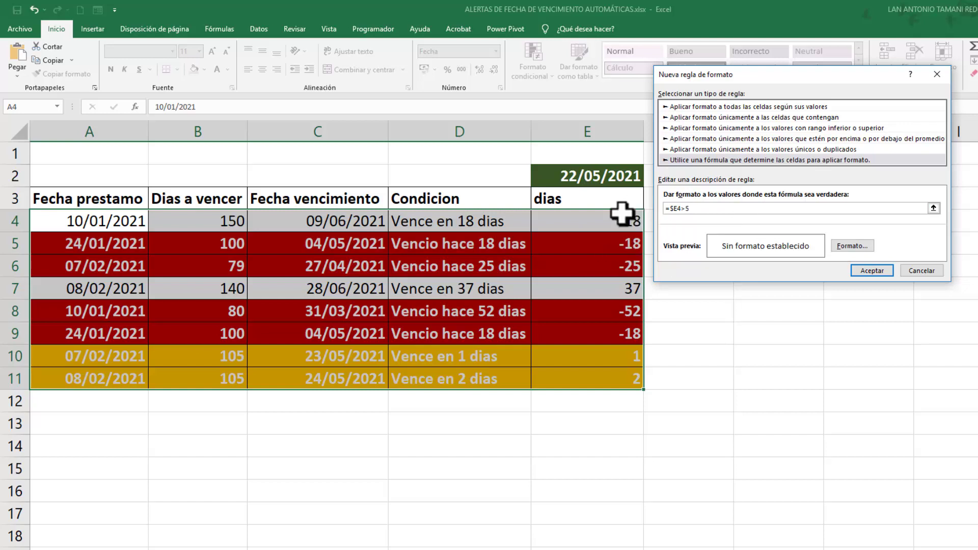
Step: Give the =$E4>5 rule a green fill with bold white font and apply it to the table
click(854, 245)
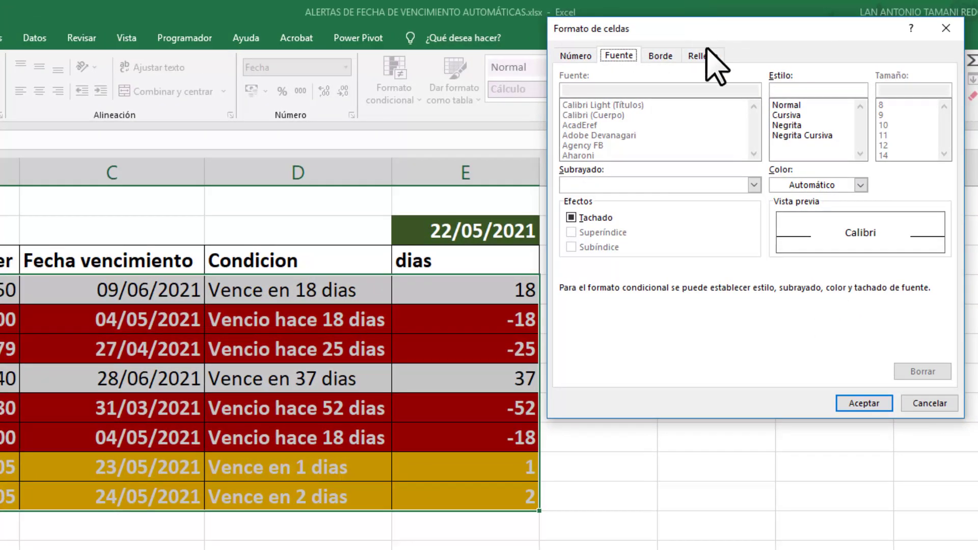
click(707, 53)
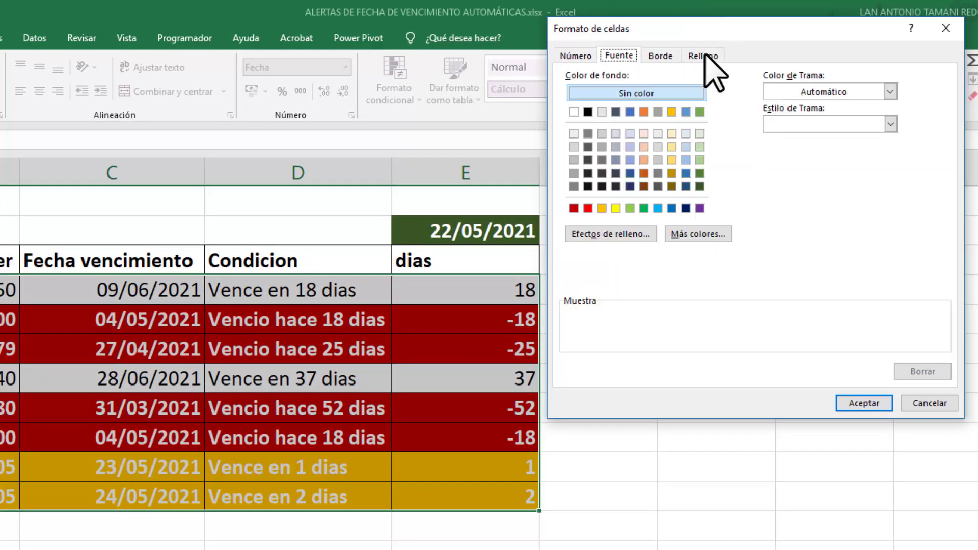
click(643, 209)
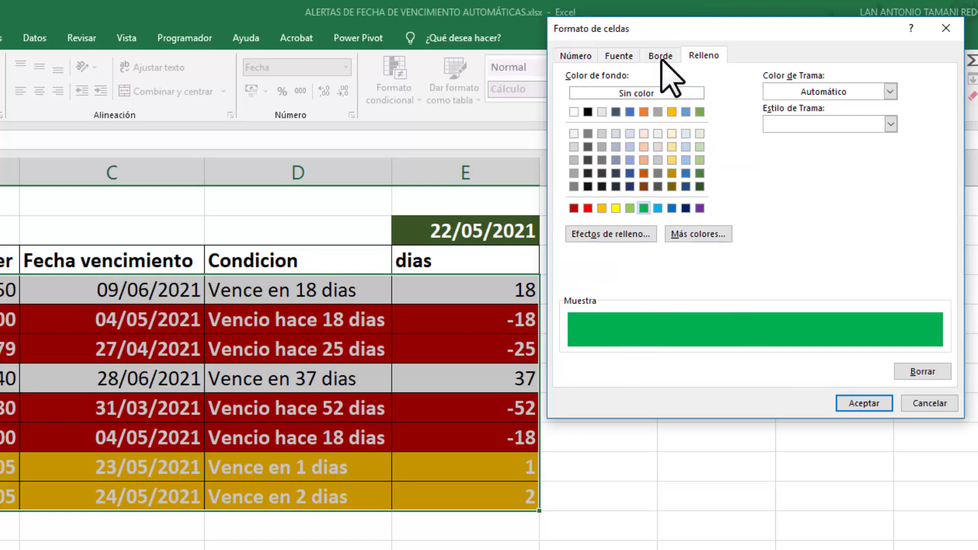
click(620, 55)
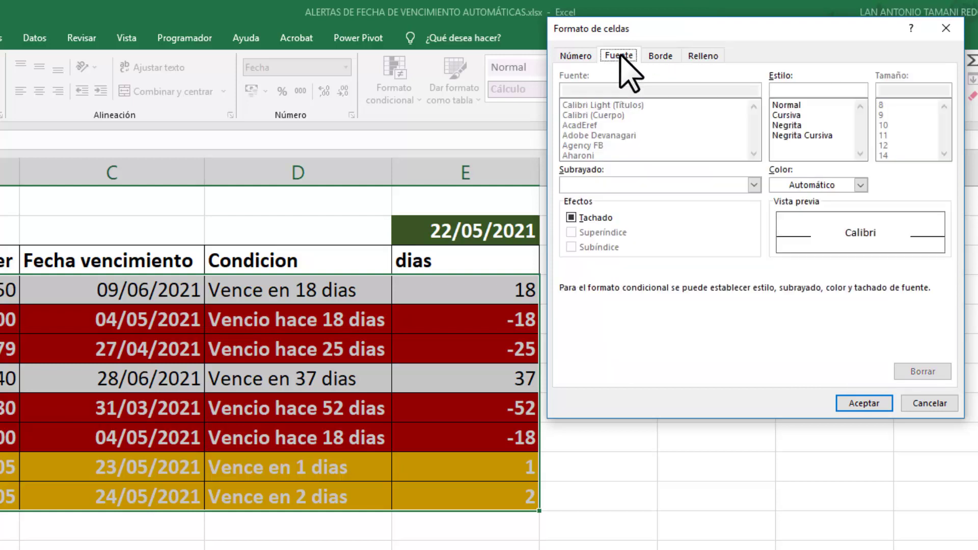
click(794, 126)
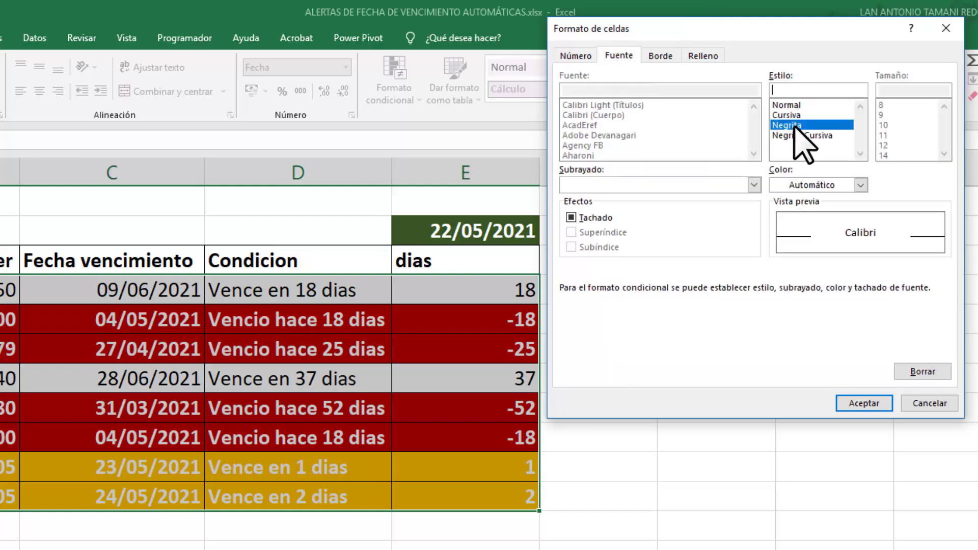
click(861, 185)
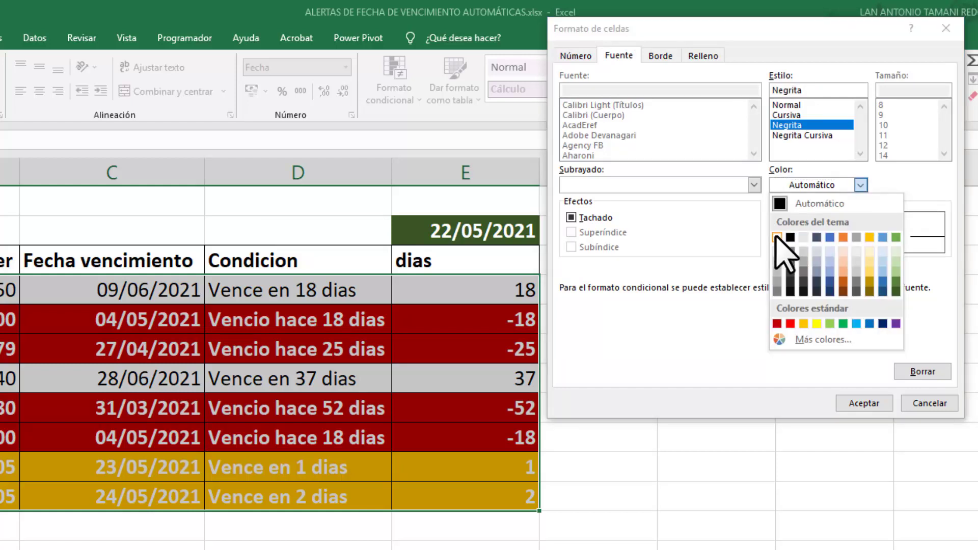
click(777, 238)
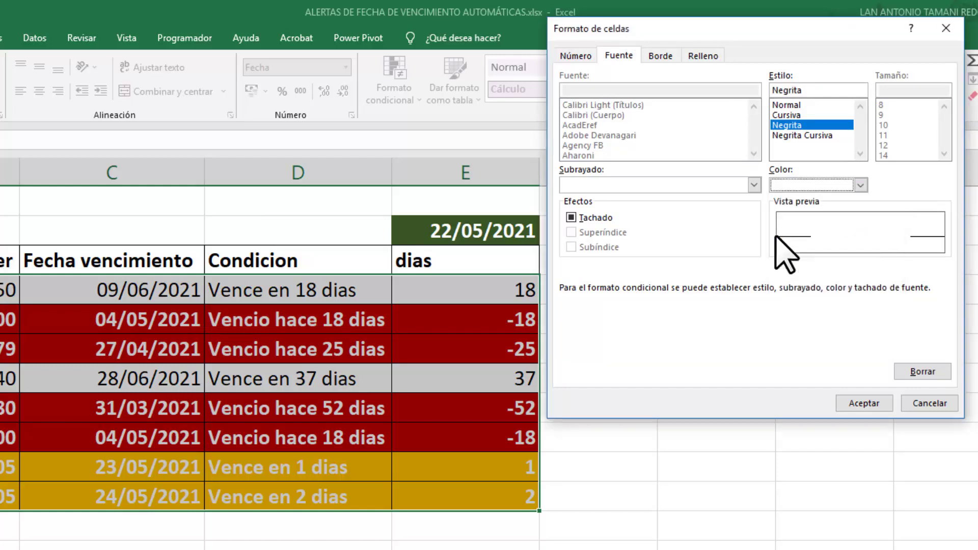
click(865, 403)
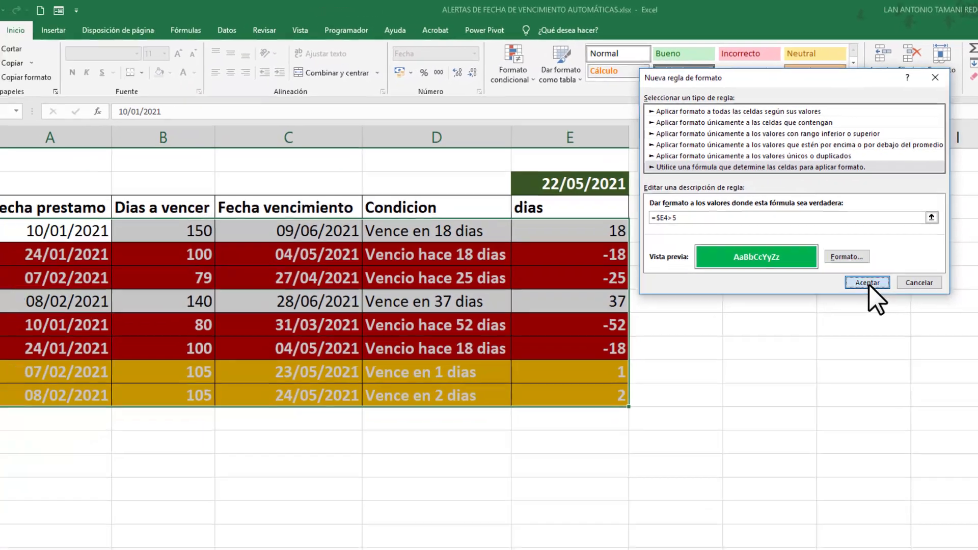
click(839, 355)
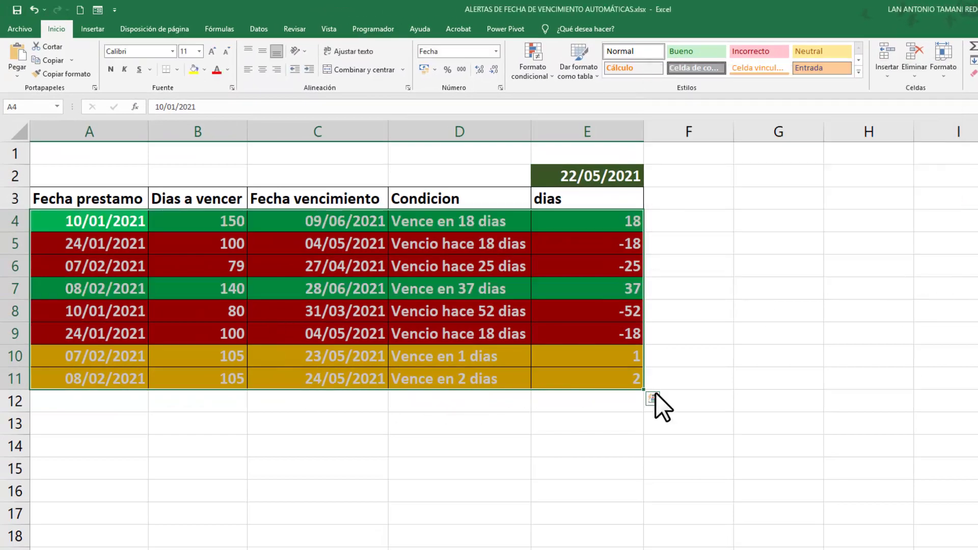
Step: Set Dias a vencer in row 10 to 110 and check that row's dias value
click(225, 358)
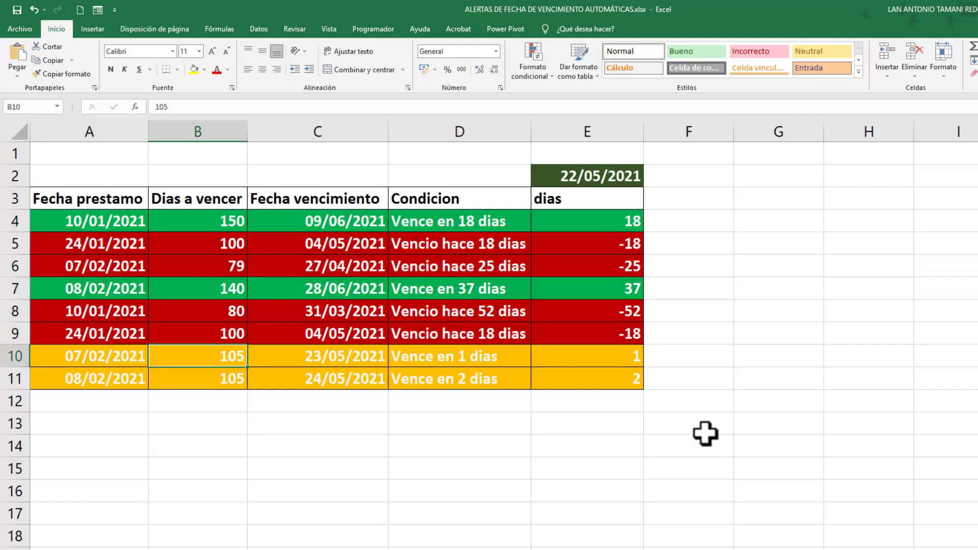
text(110)
key(Return)
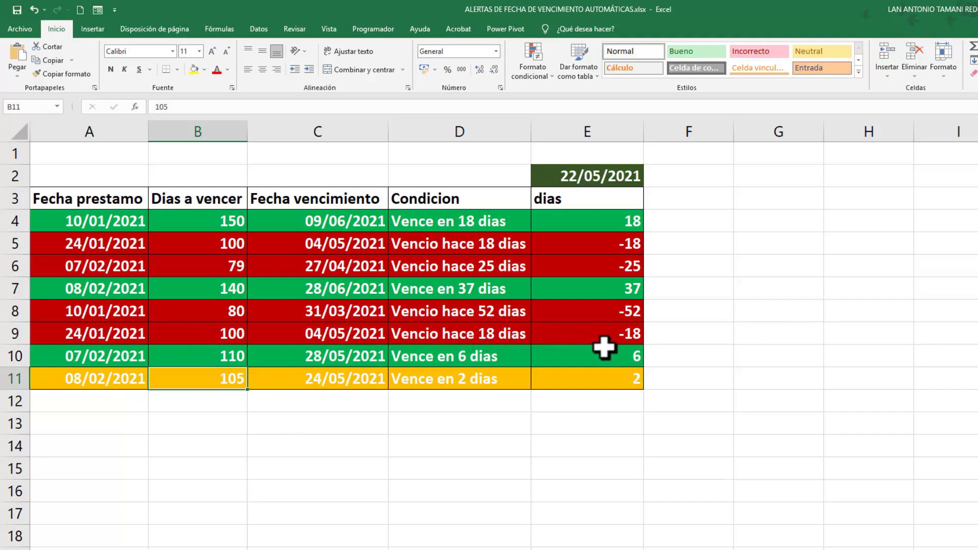
click(627, 356)
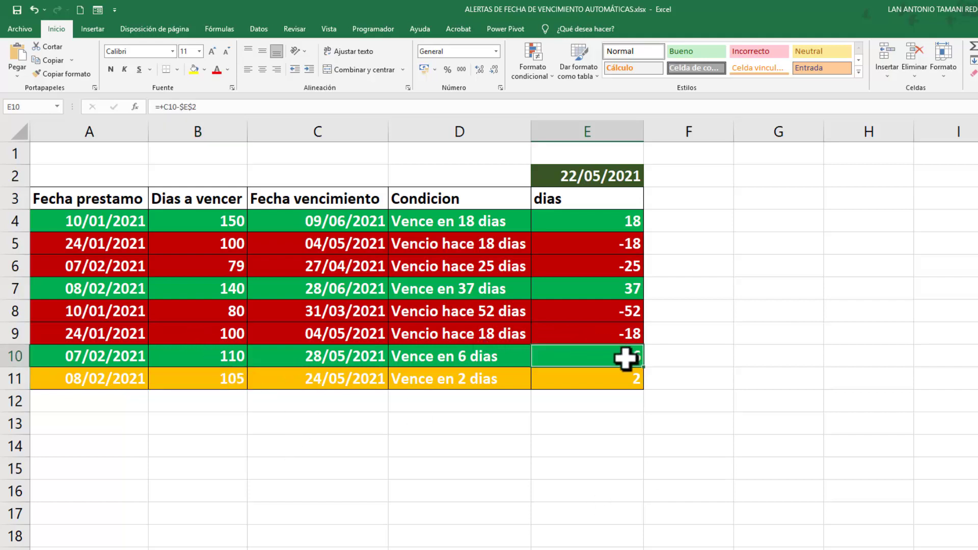
Step: Set Dias a vencer in row 8 to 130 to test the alert colour
click(232, 311)
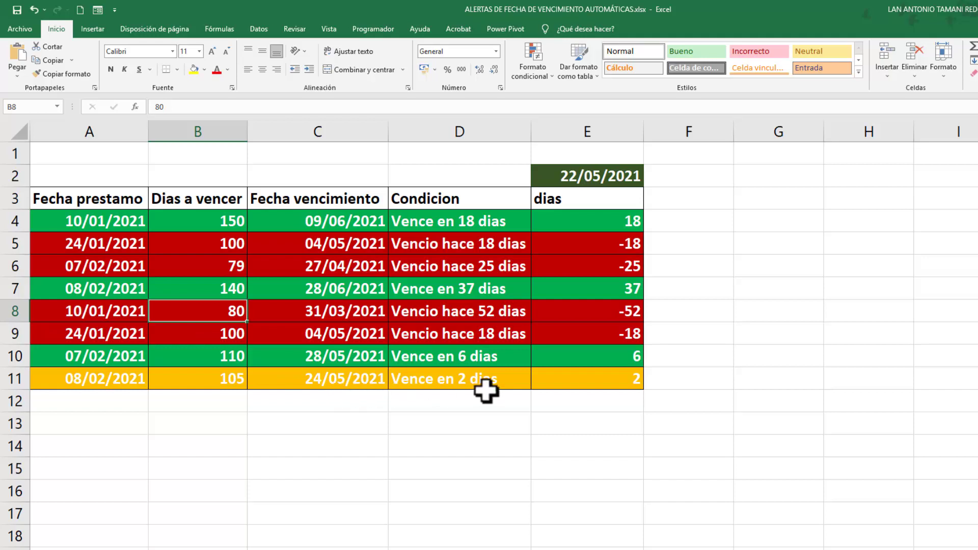
key(BackSpace)
key(BackSpace)
text(130)
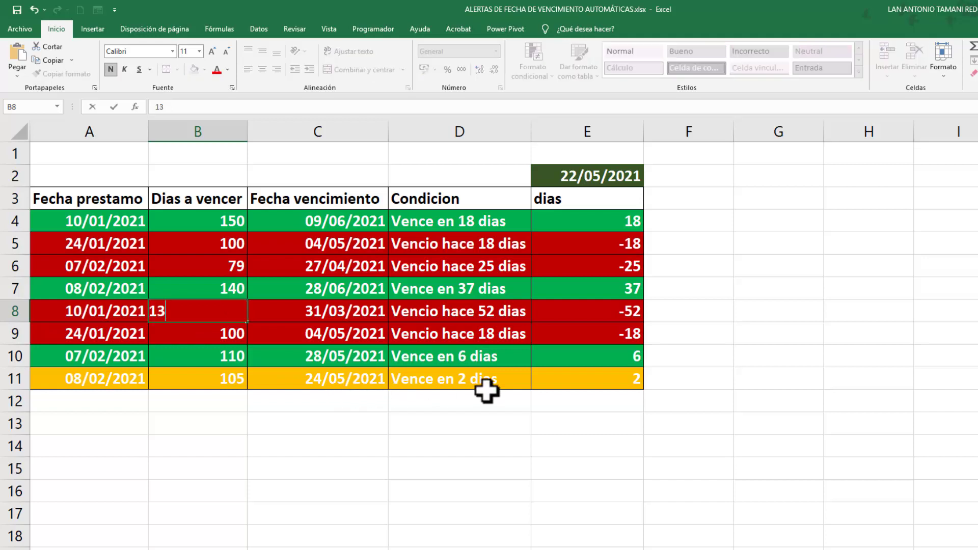
key(Return)
Step: Set Dias a vencer in row 8 to 135 and check that row's dias value
click(234, 311)
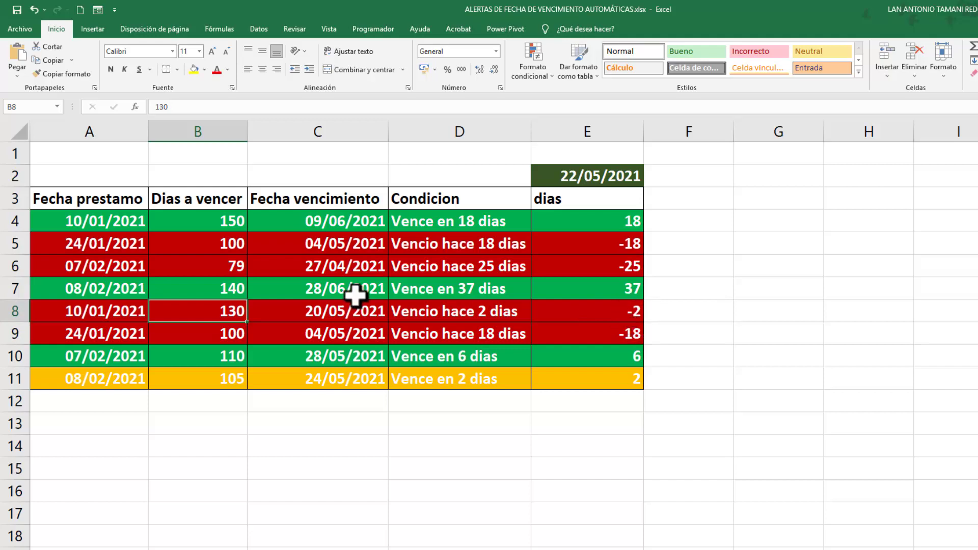
text(13)
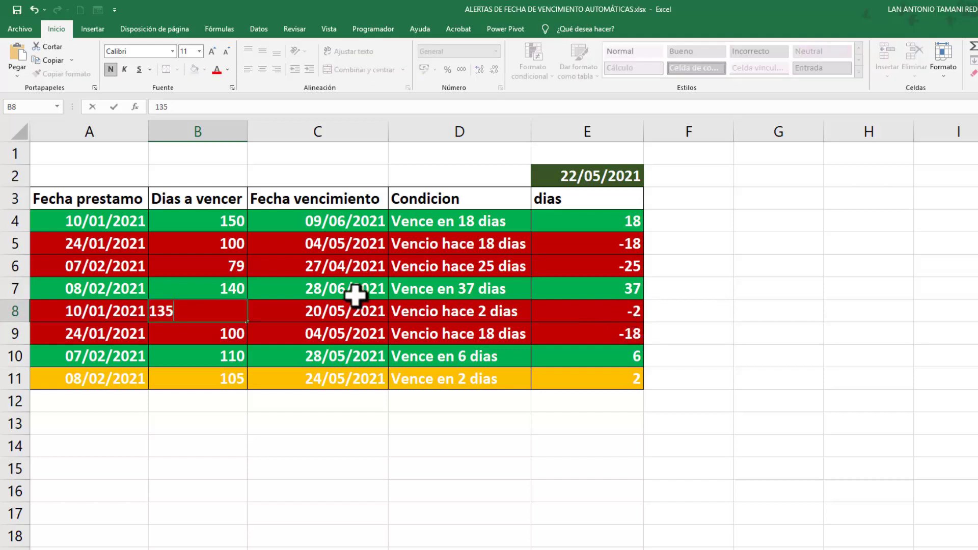
text(5)
key(Return)
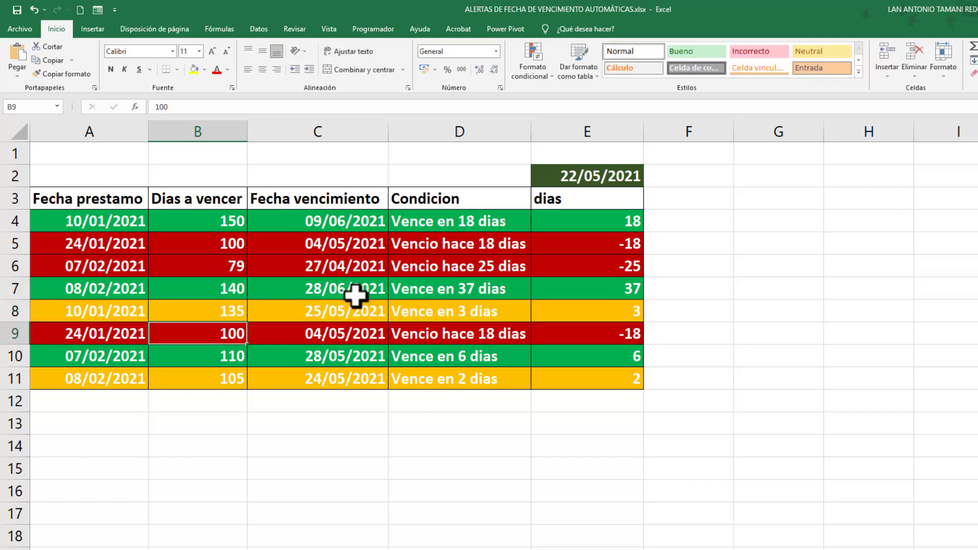
click(638, 312)
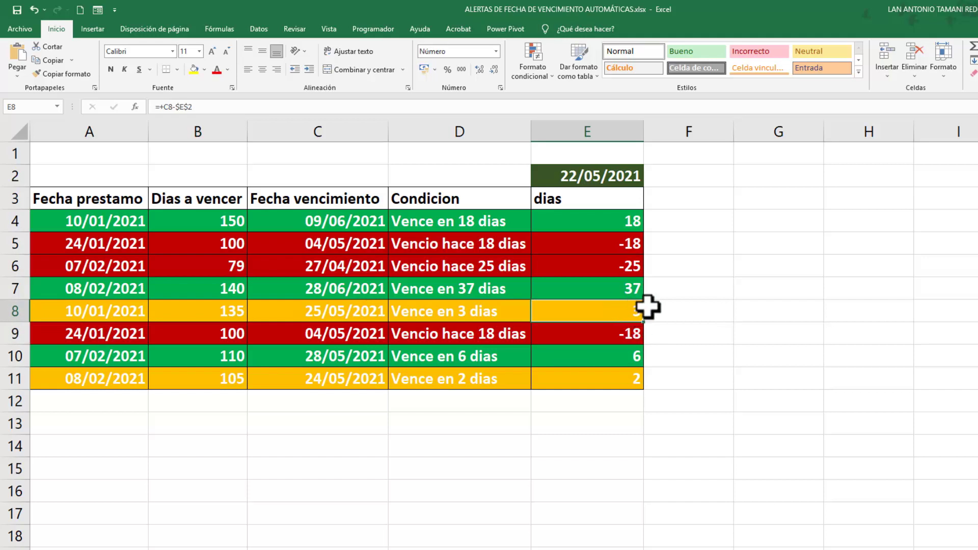